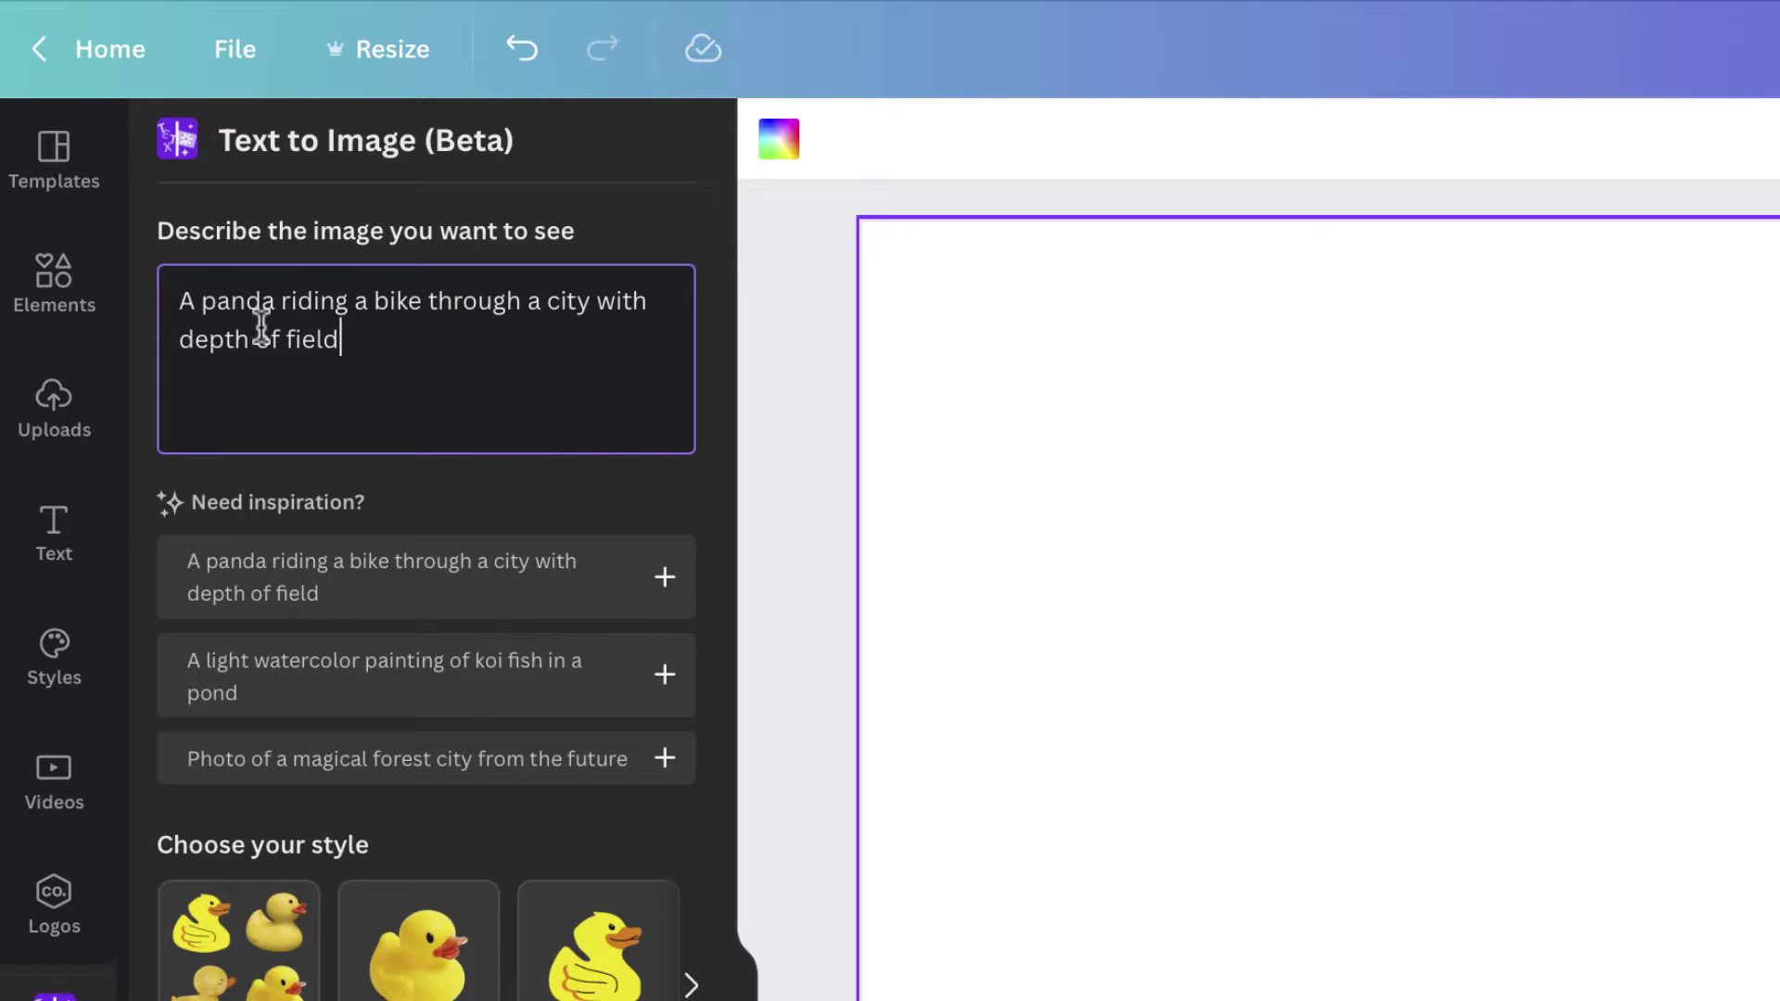
Step: Generate Painting-style images from the panda-riding-a-bike prompt
click(688, 908)
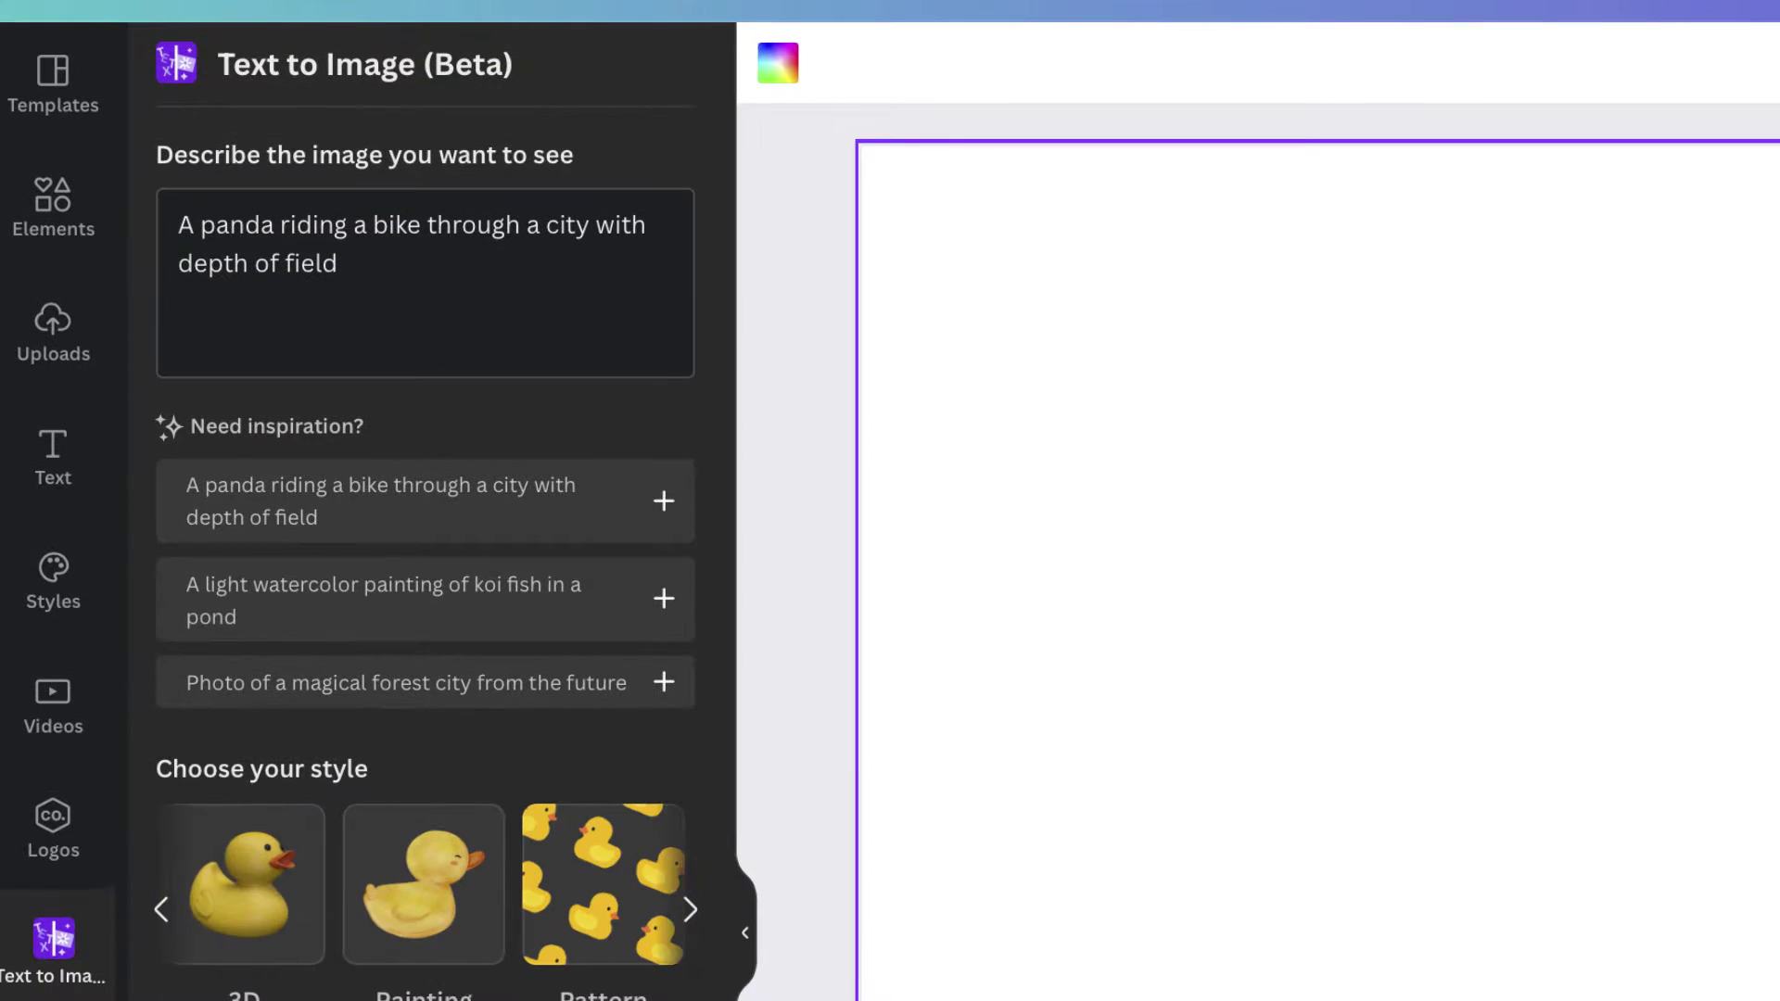
click(453, 931)
click(427, 872)
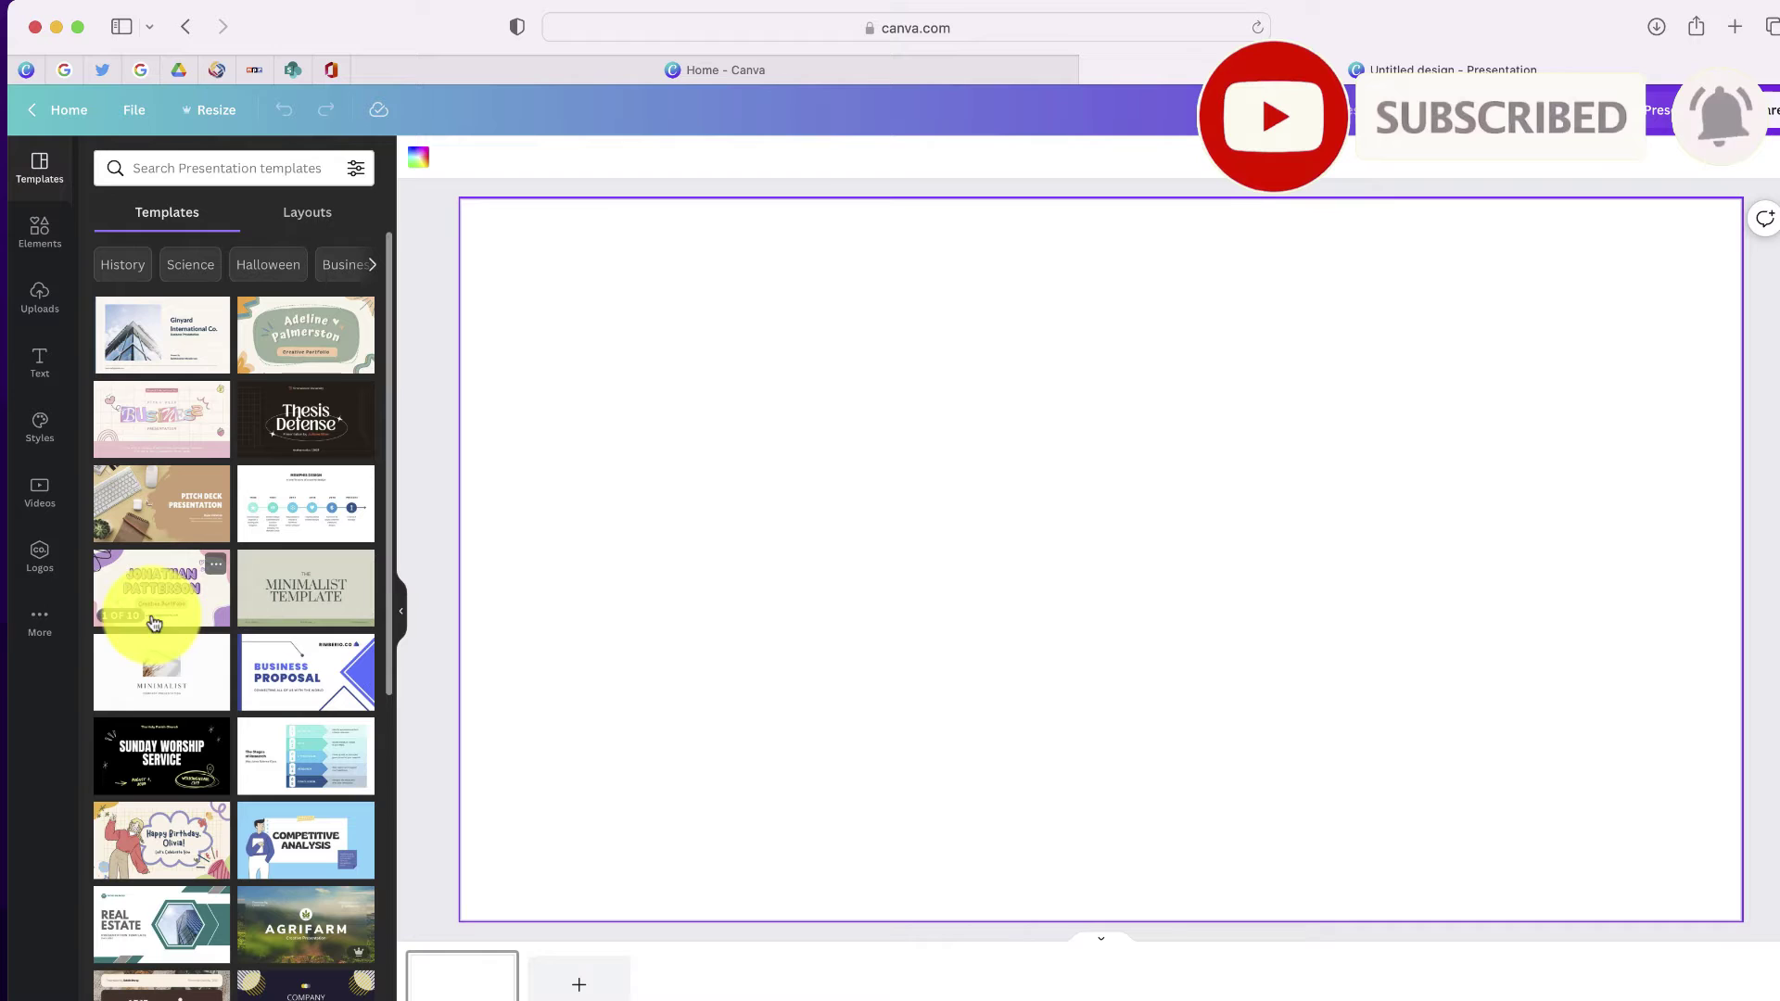
Step: Open the extra Canva apps collection and search it for the Text to Image app
click(42, 626)
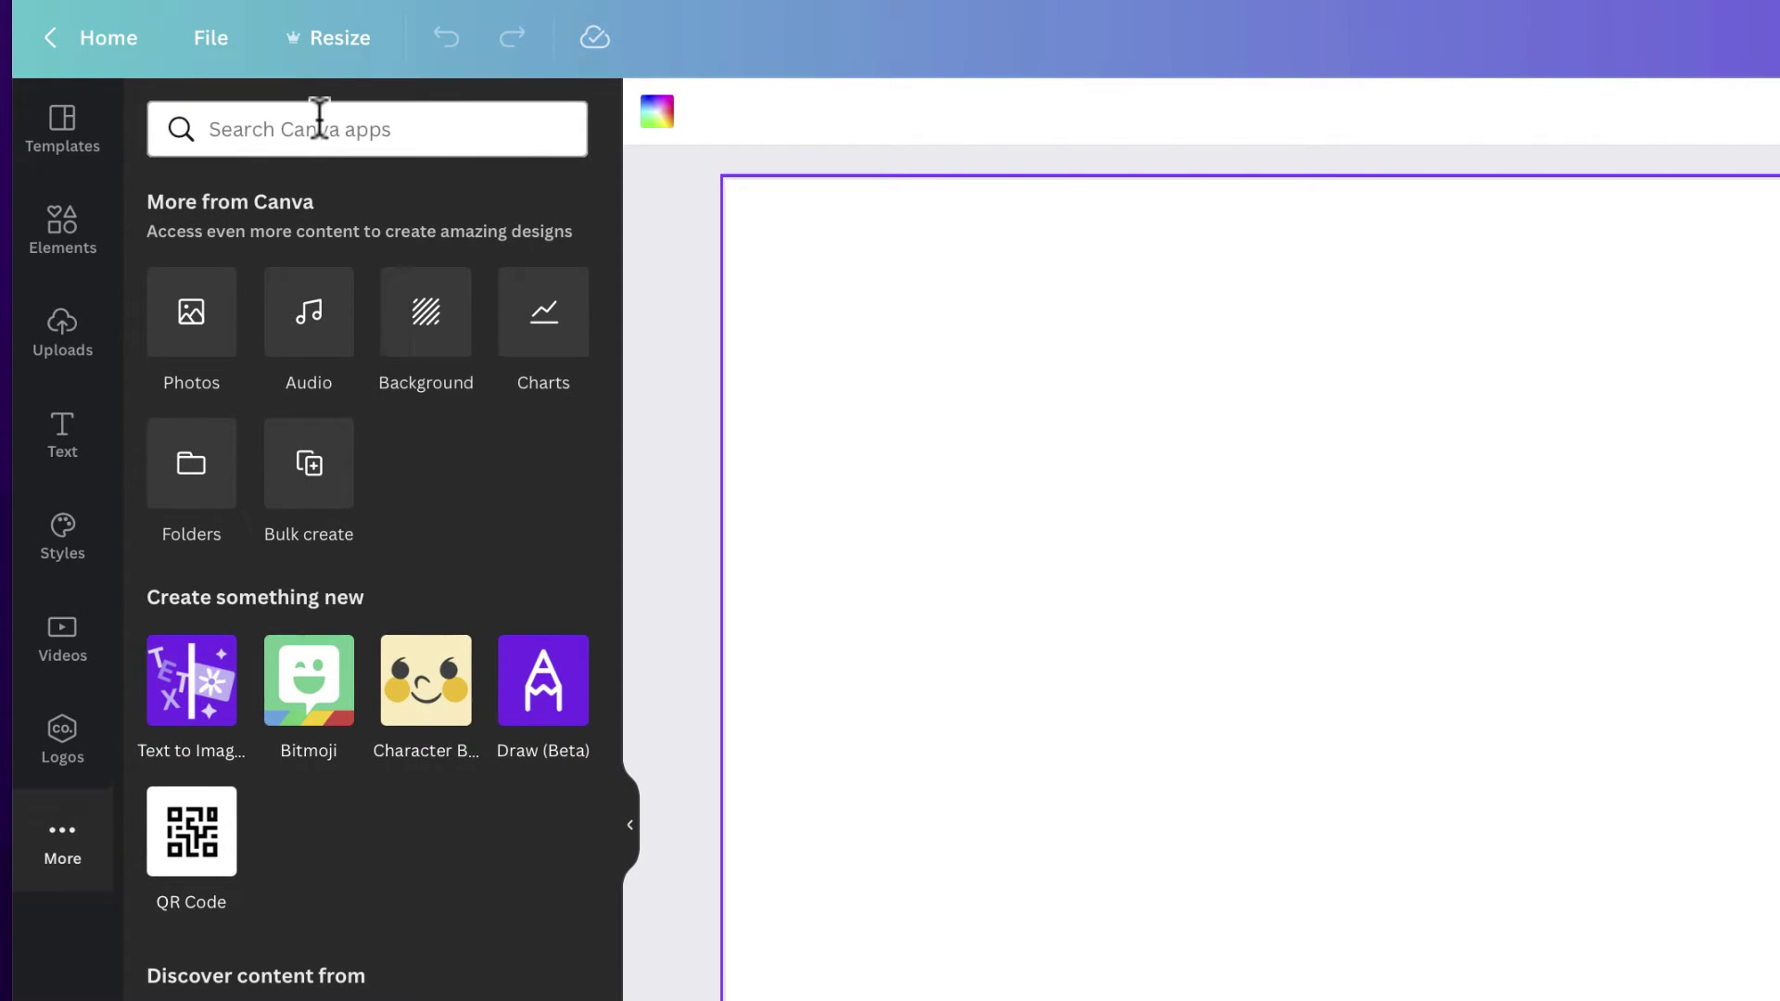
click(317, 125)
text(text)
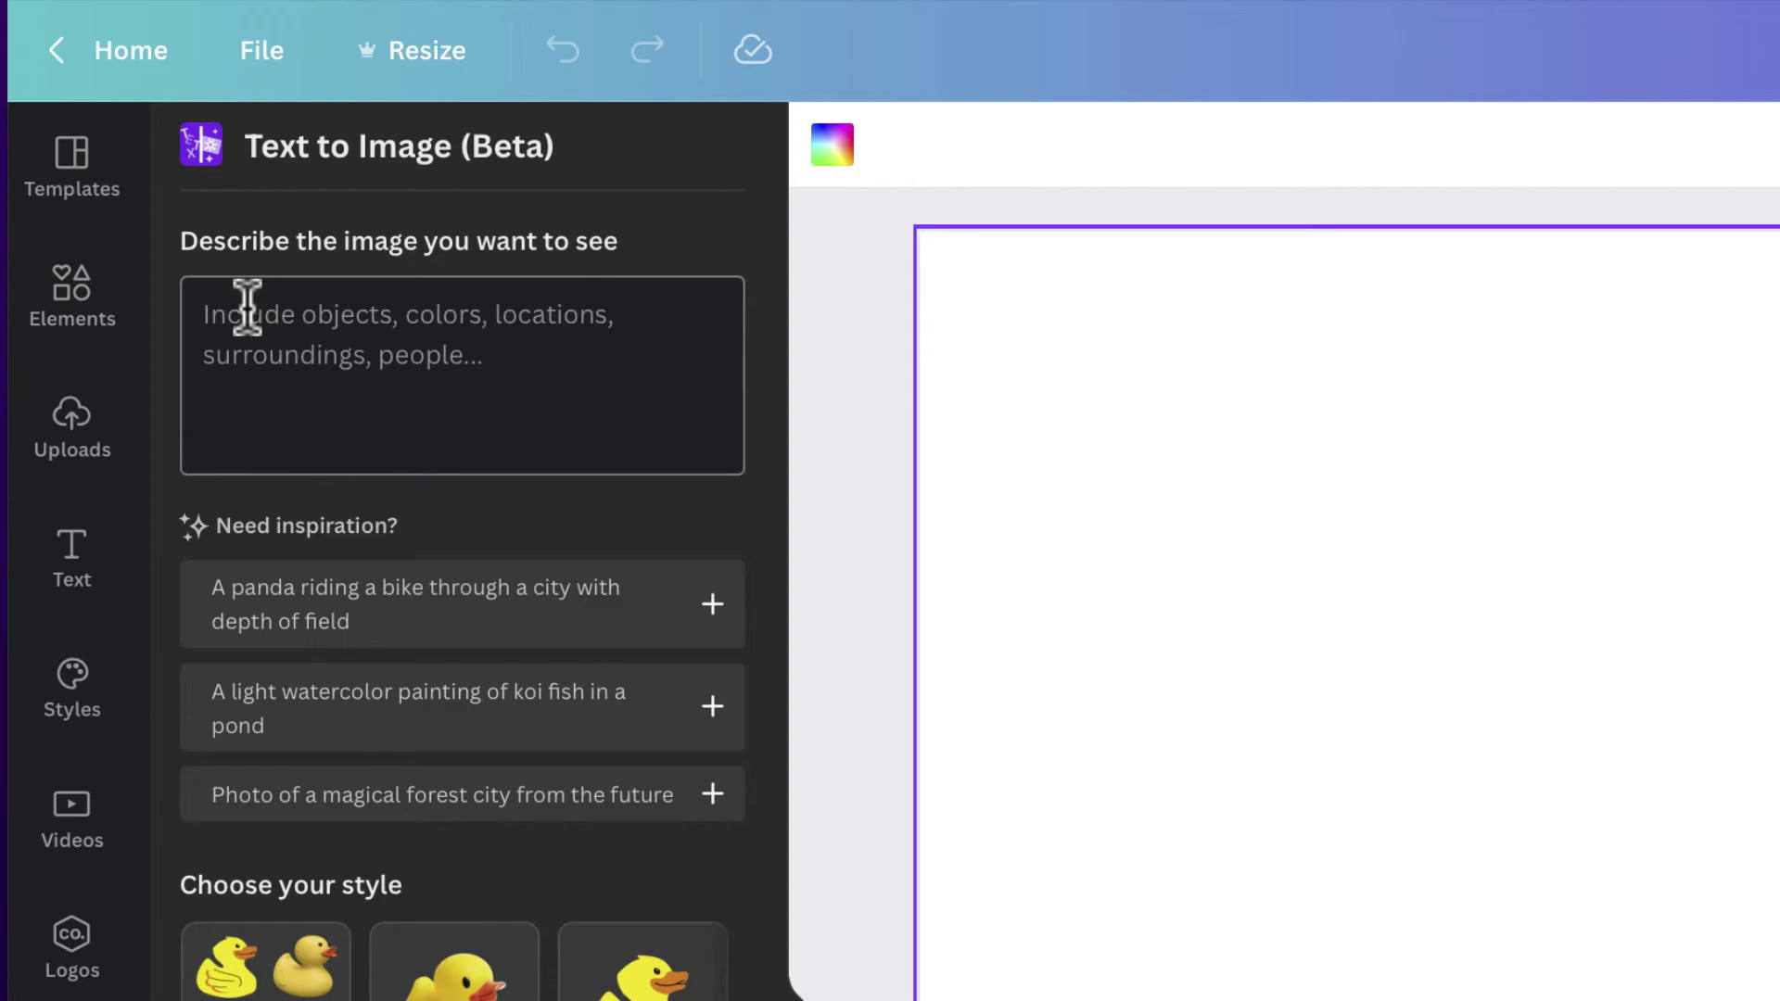
Step: Enter the 'cat playing basketball on top of a mountain' prompt and generate Photo-style images
click(246, 307)
text(a cat playing basketball on top of a mountain)
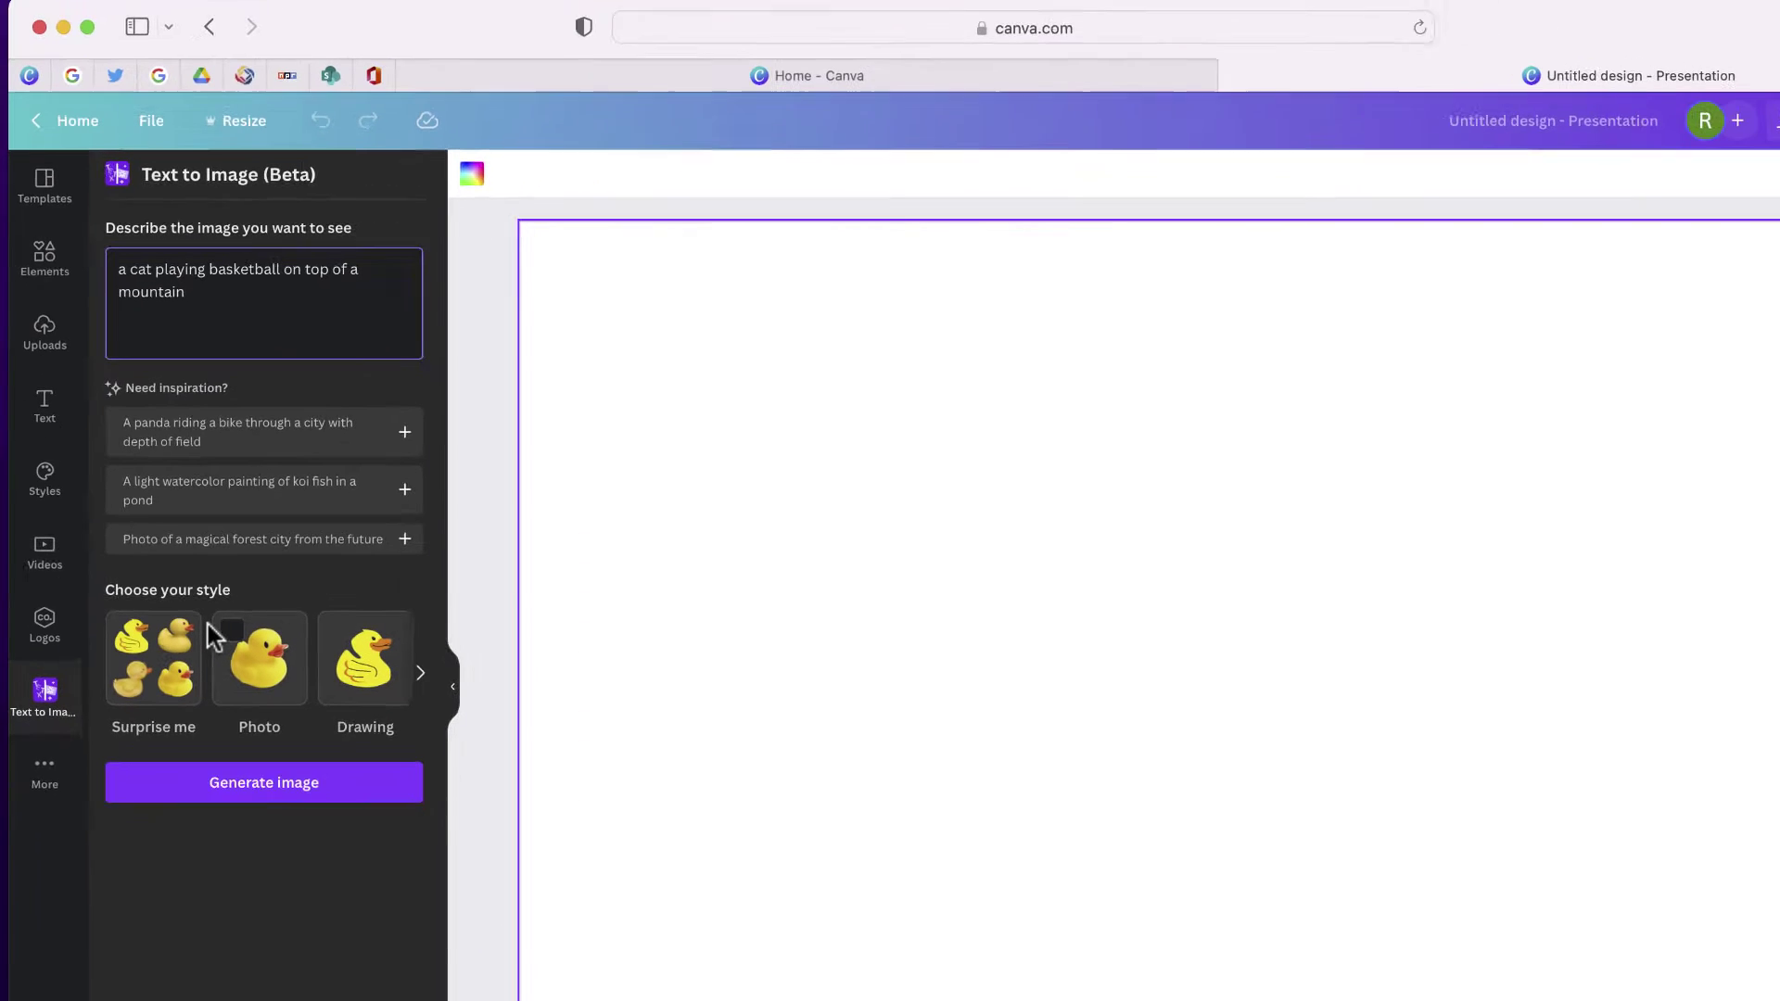
click(205, 985)
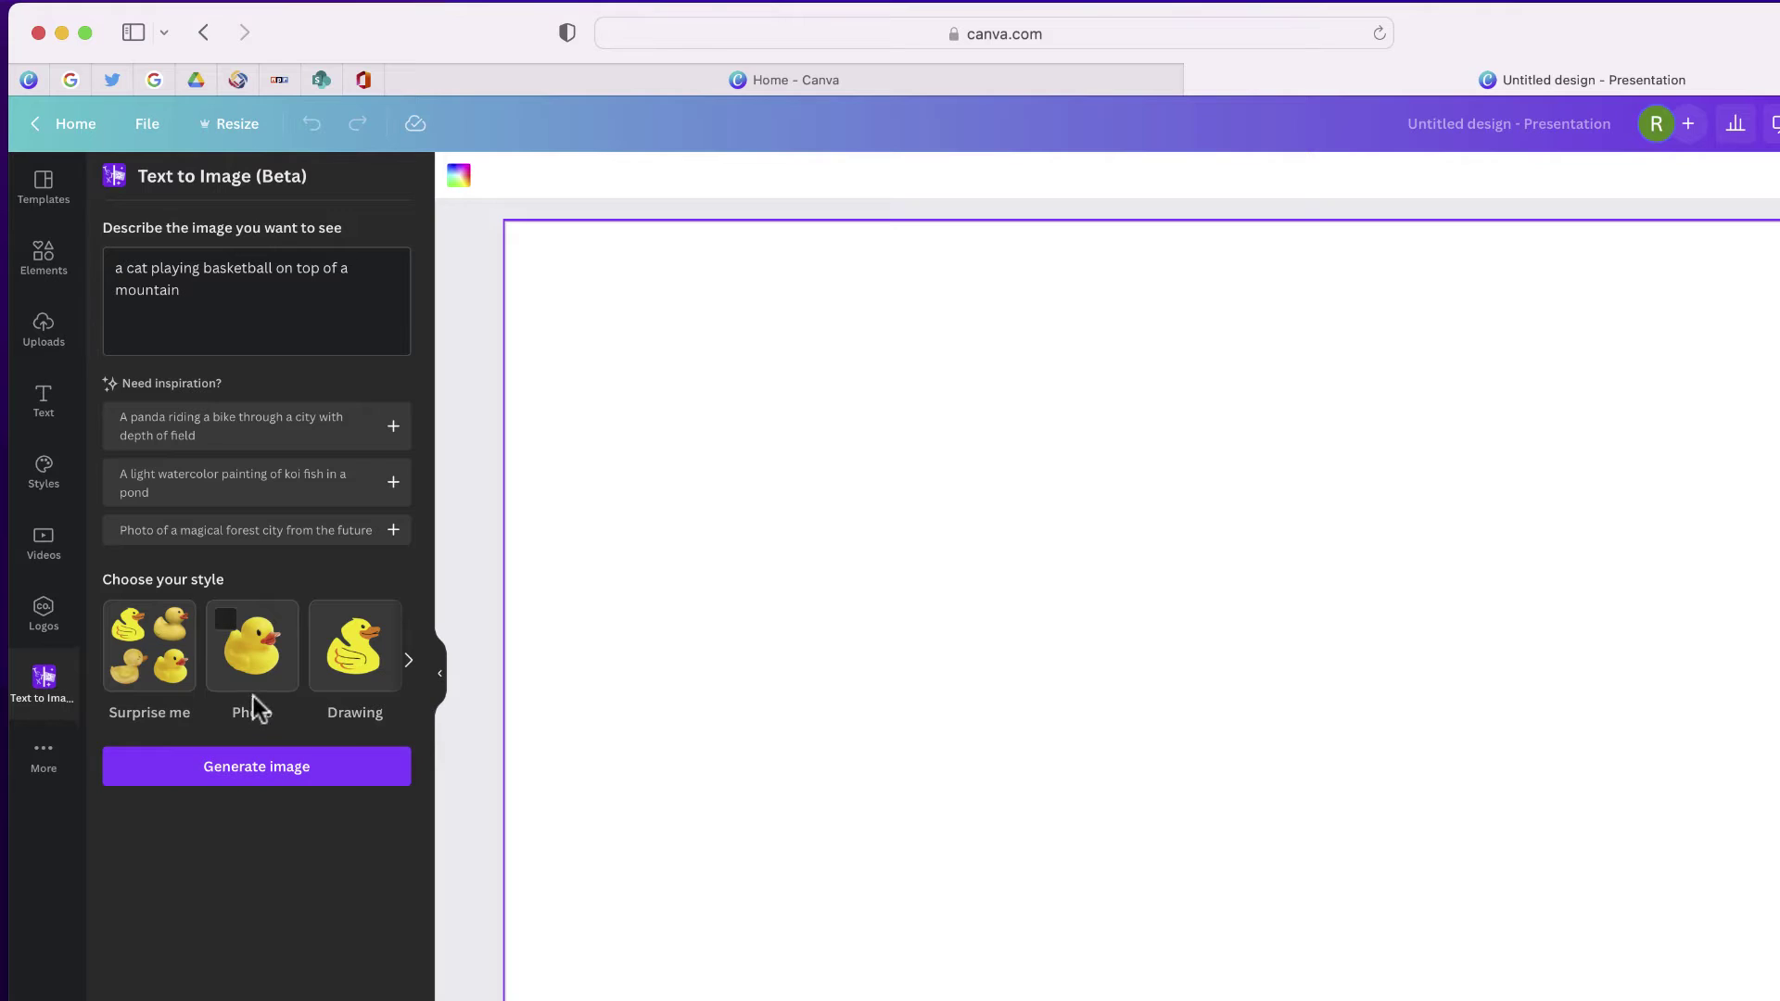
click(410, 663)
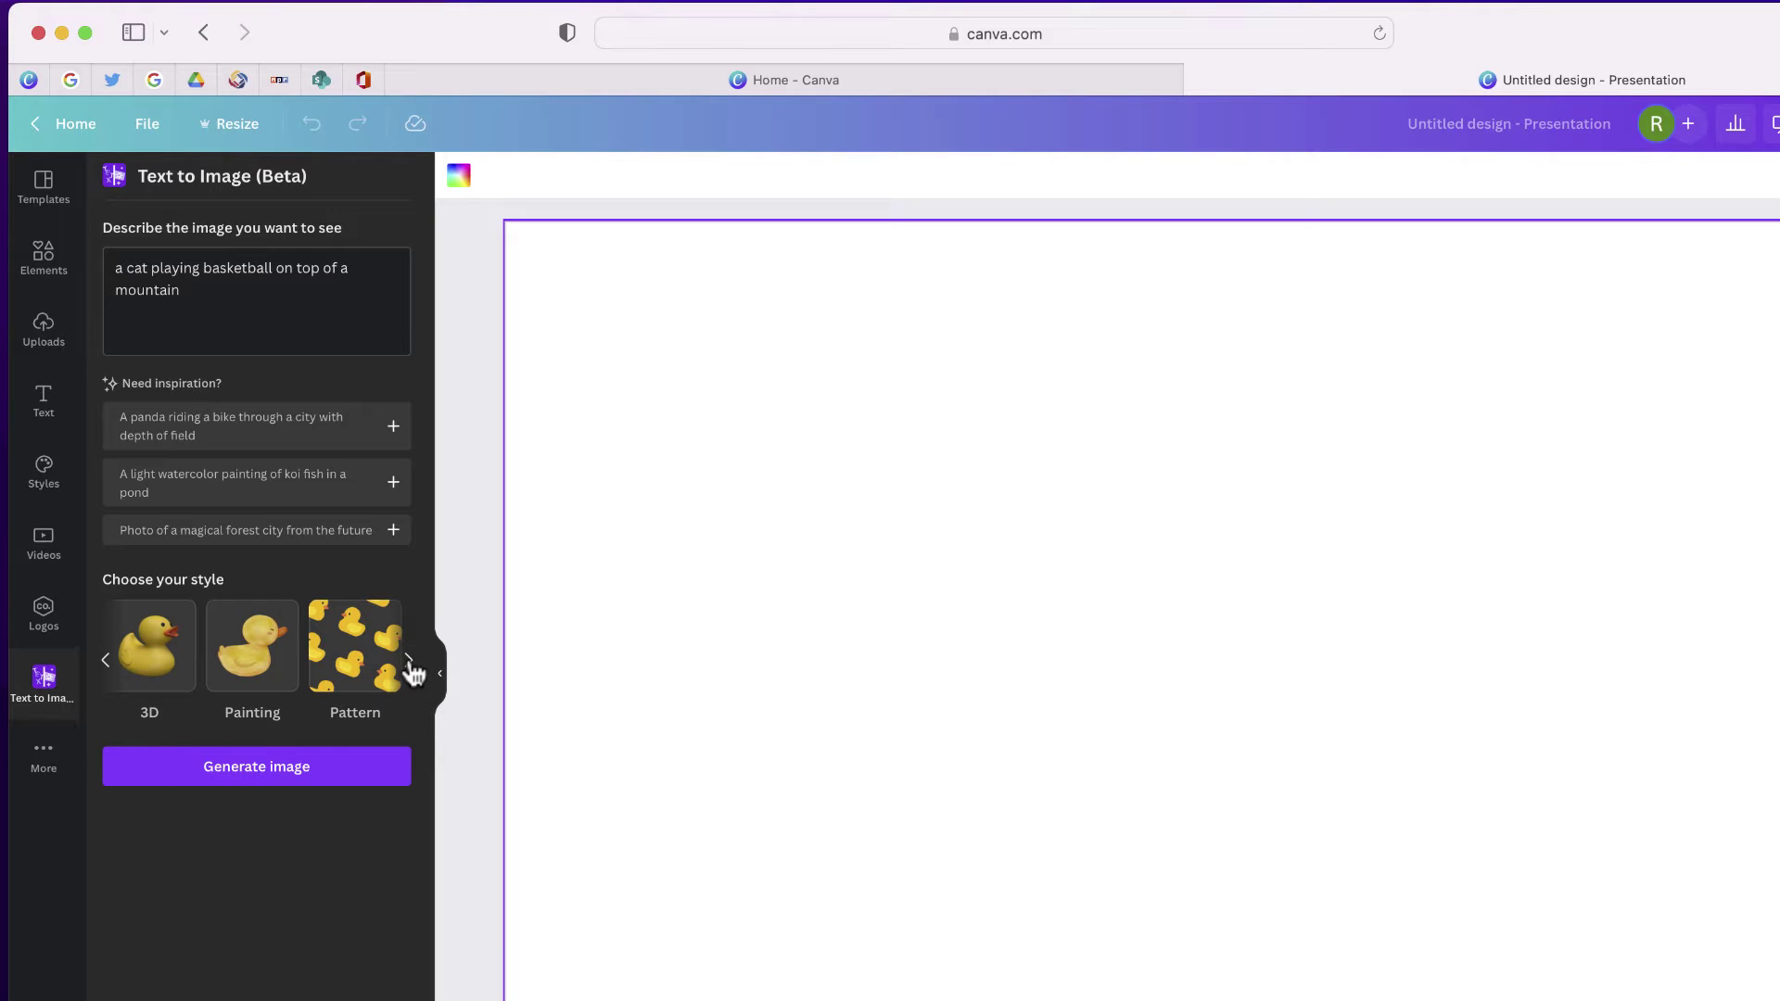
click(410, 662)
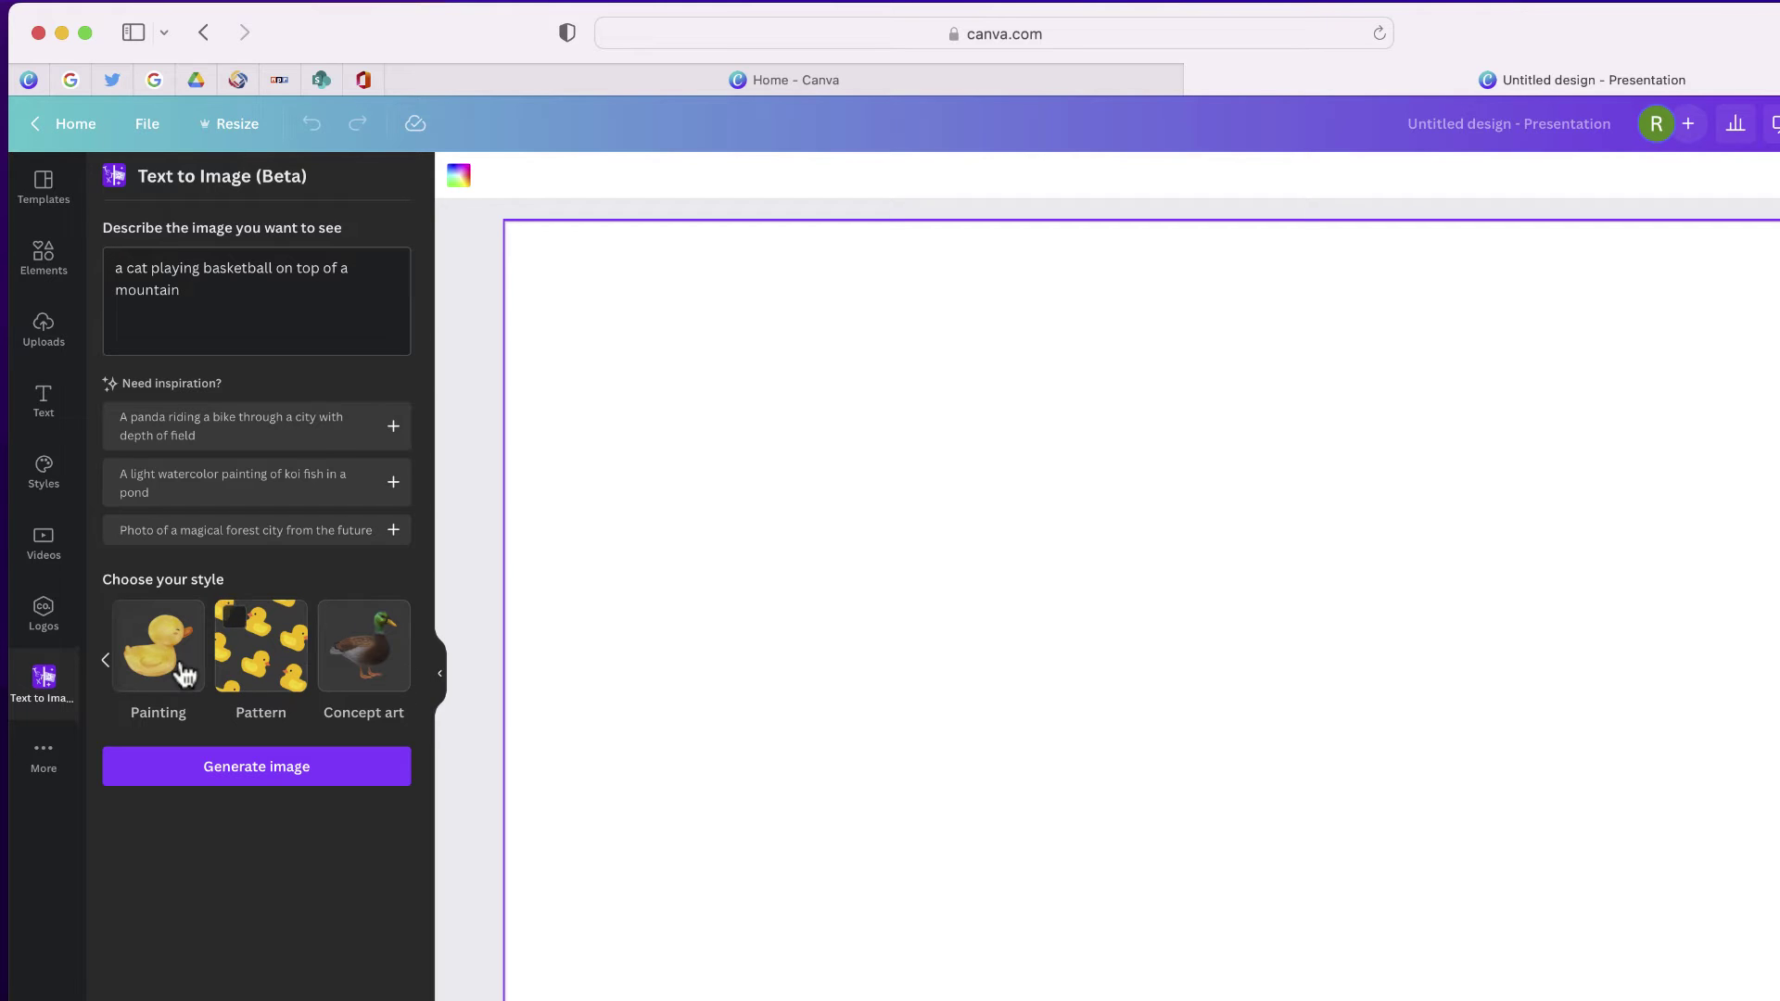
click(107, 664)
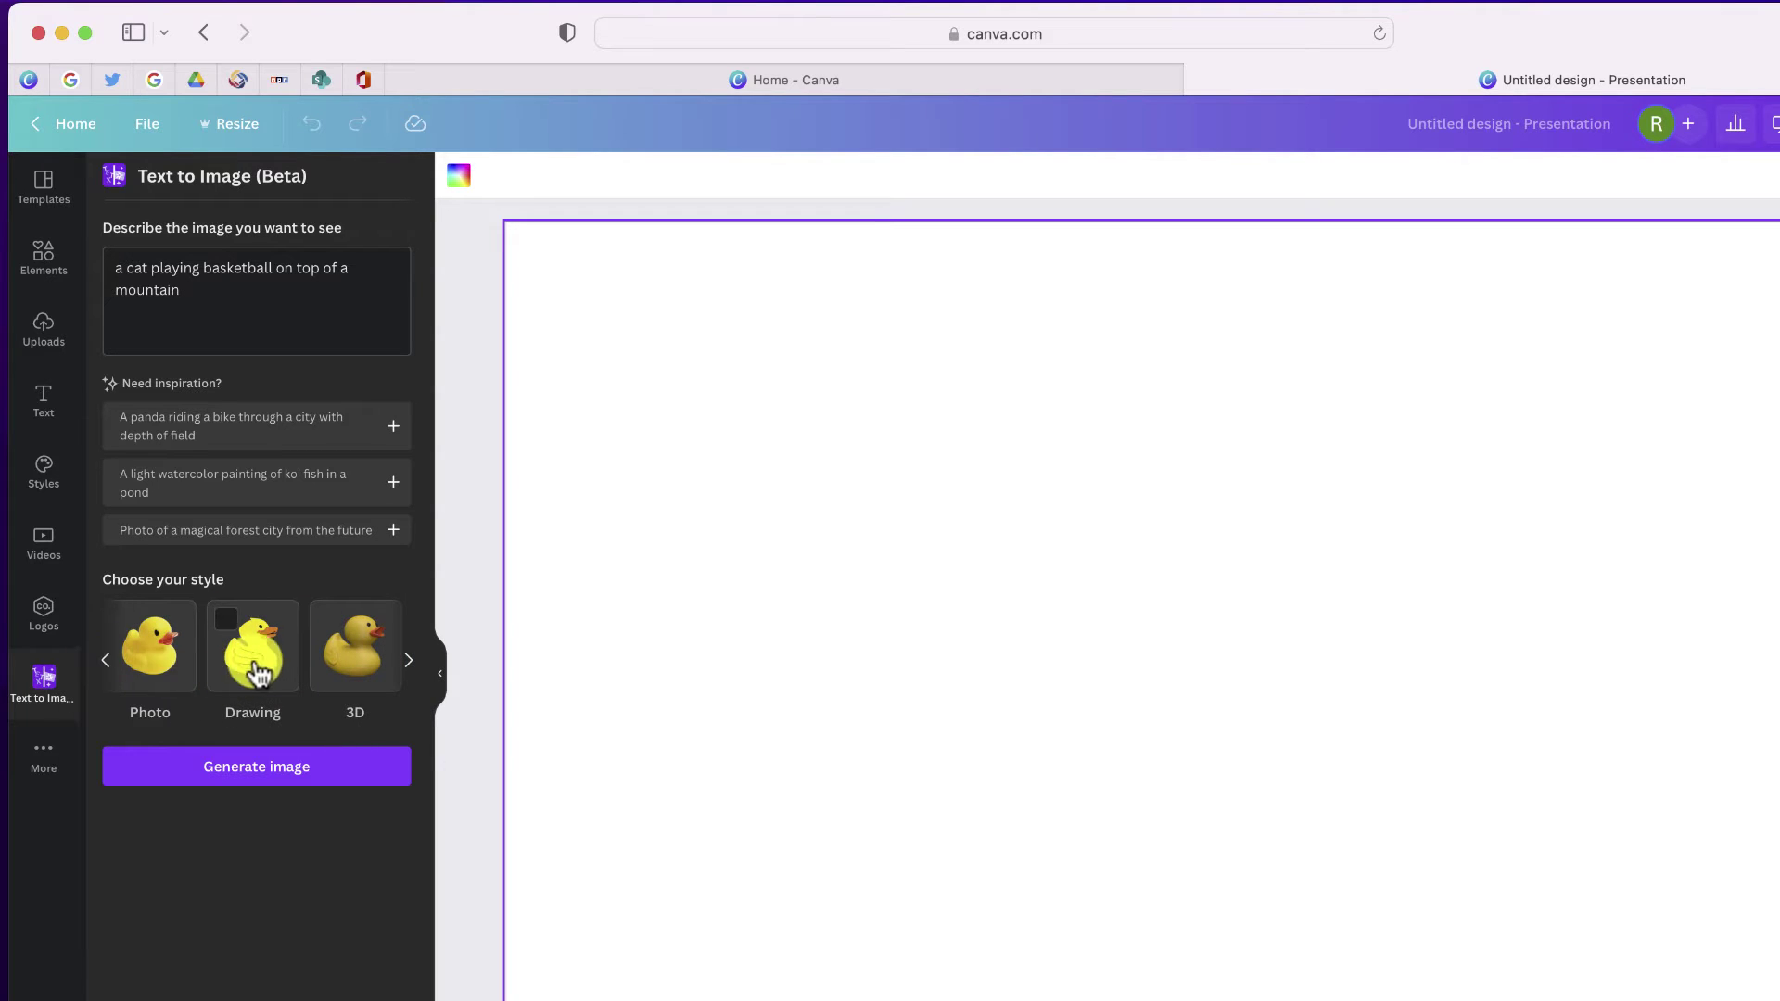
click(147, 646)
click(232, 768)
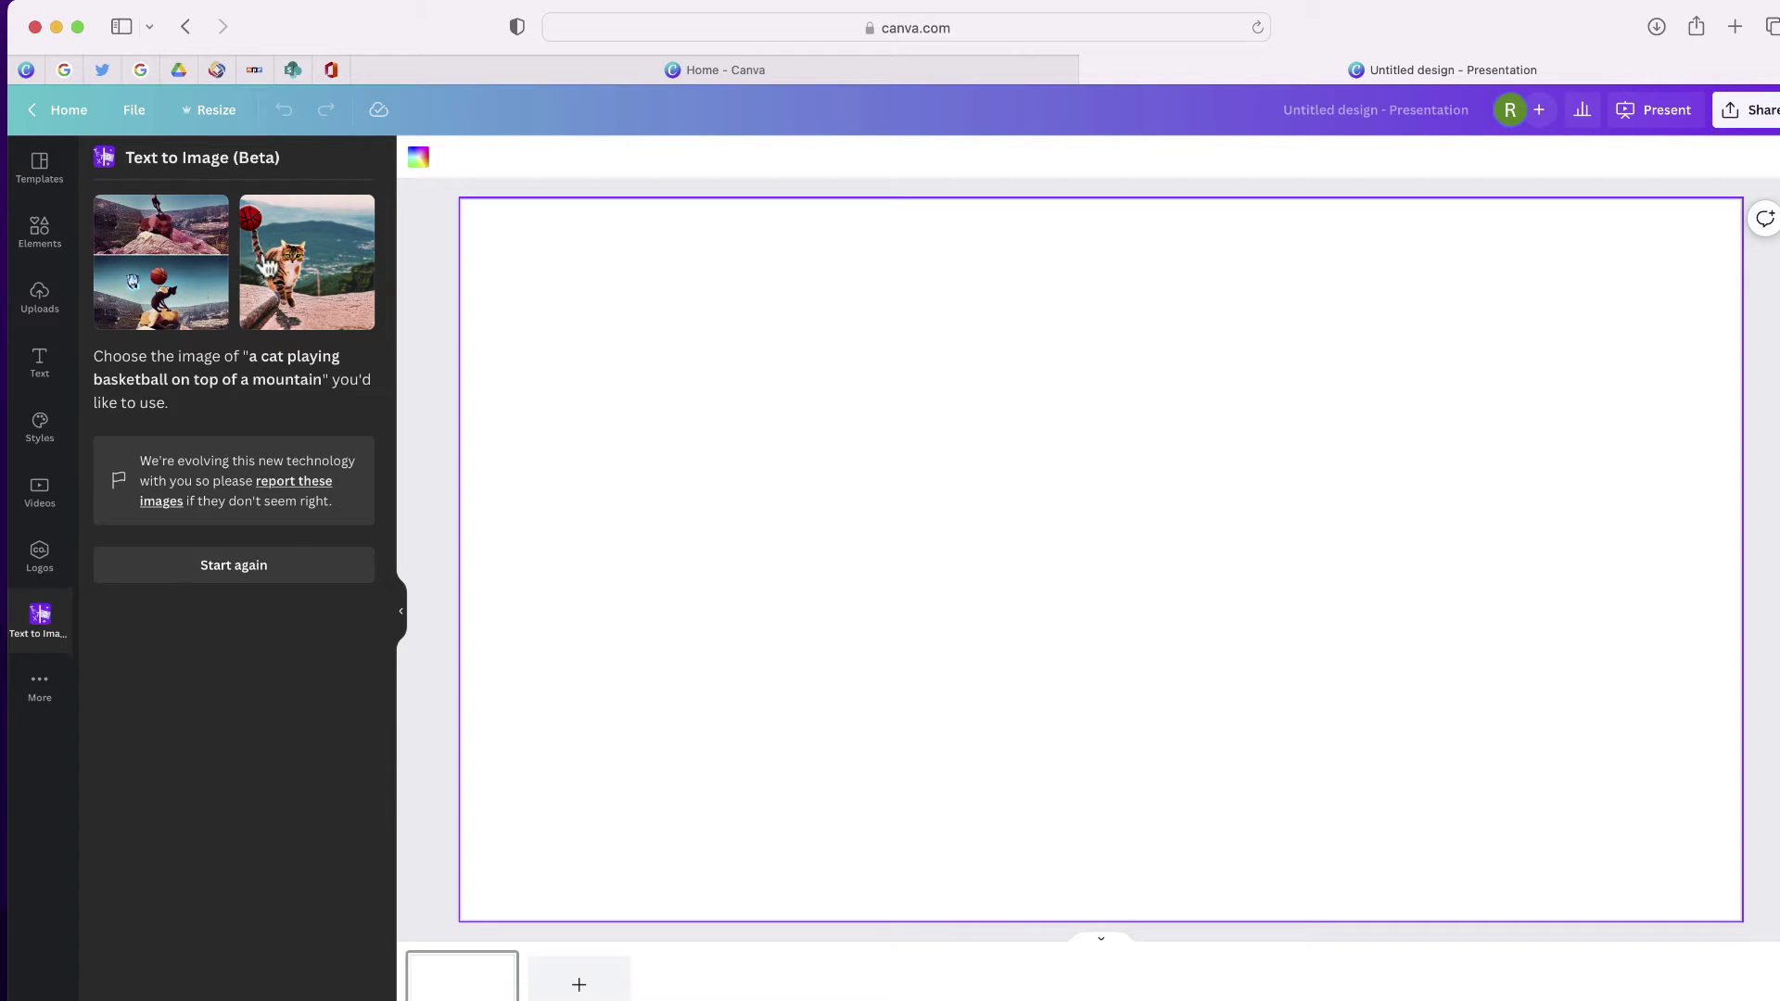
Step: Insert the second cat image, move it toward the upper left, and enlarge it
click(315, 260)
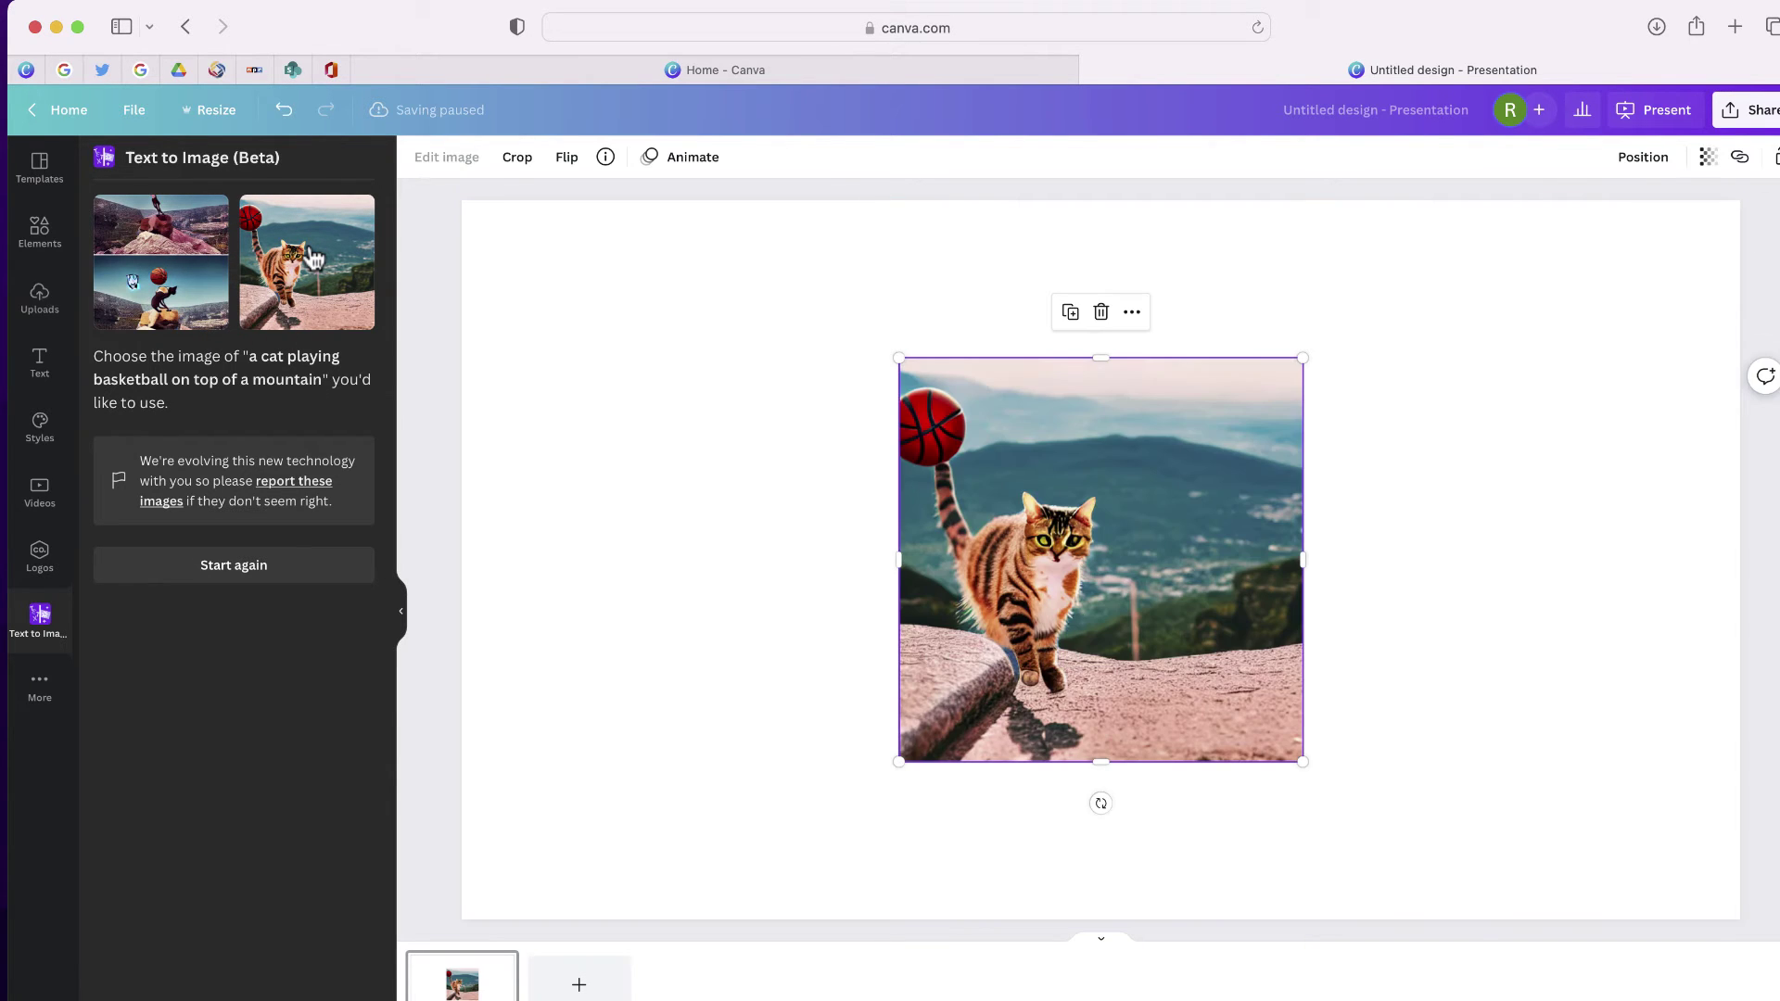
drag(1150, 636, 913, 580)
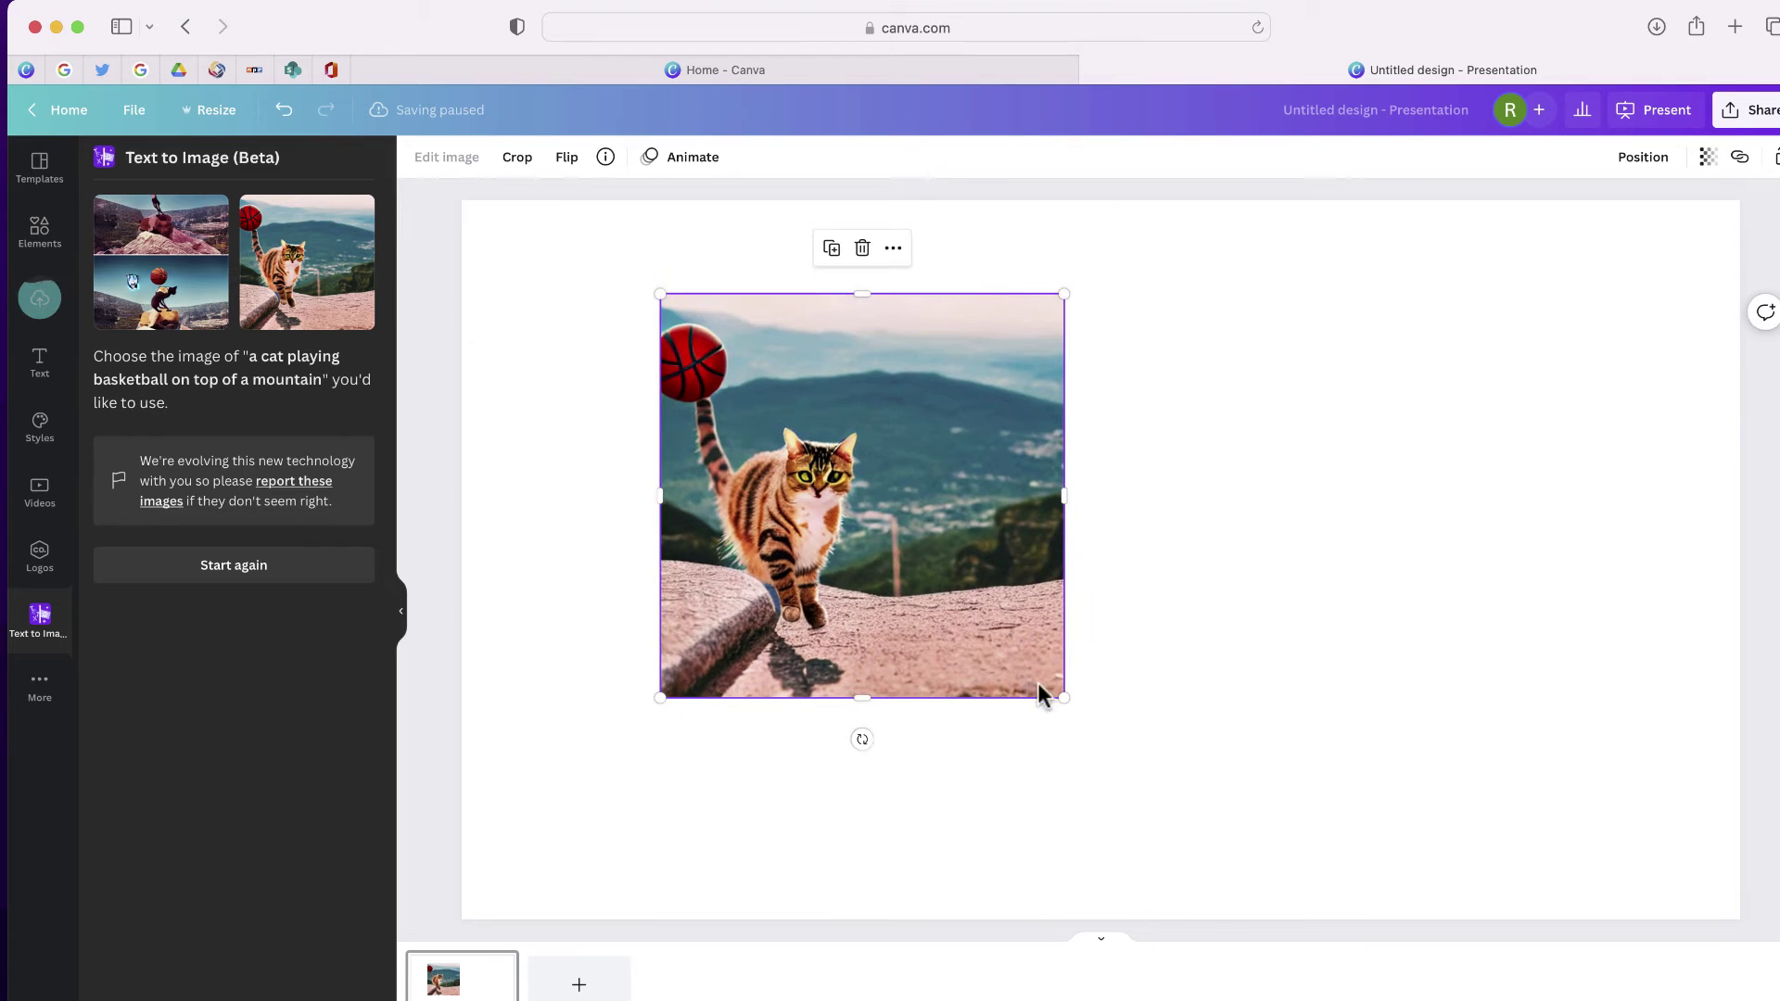
drag(1066, 698, 1168, 800)
drag(1048, 655, 935, 616)
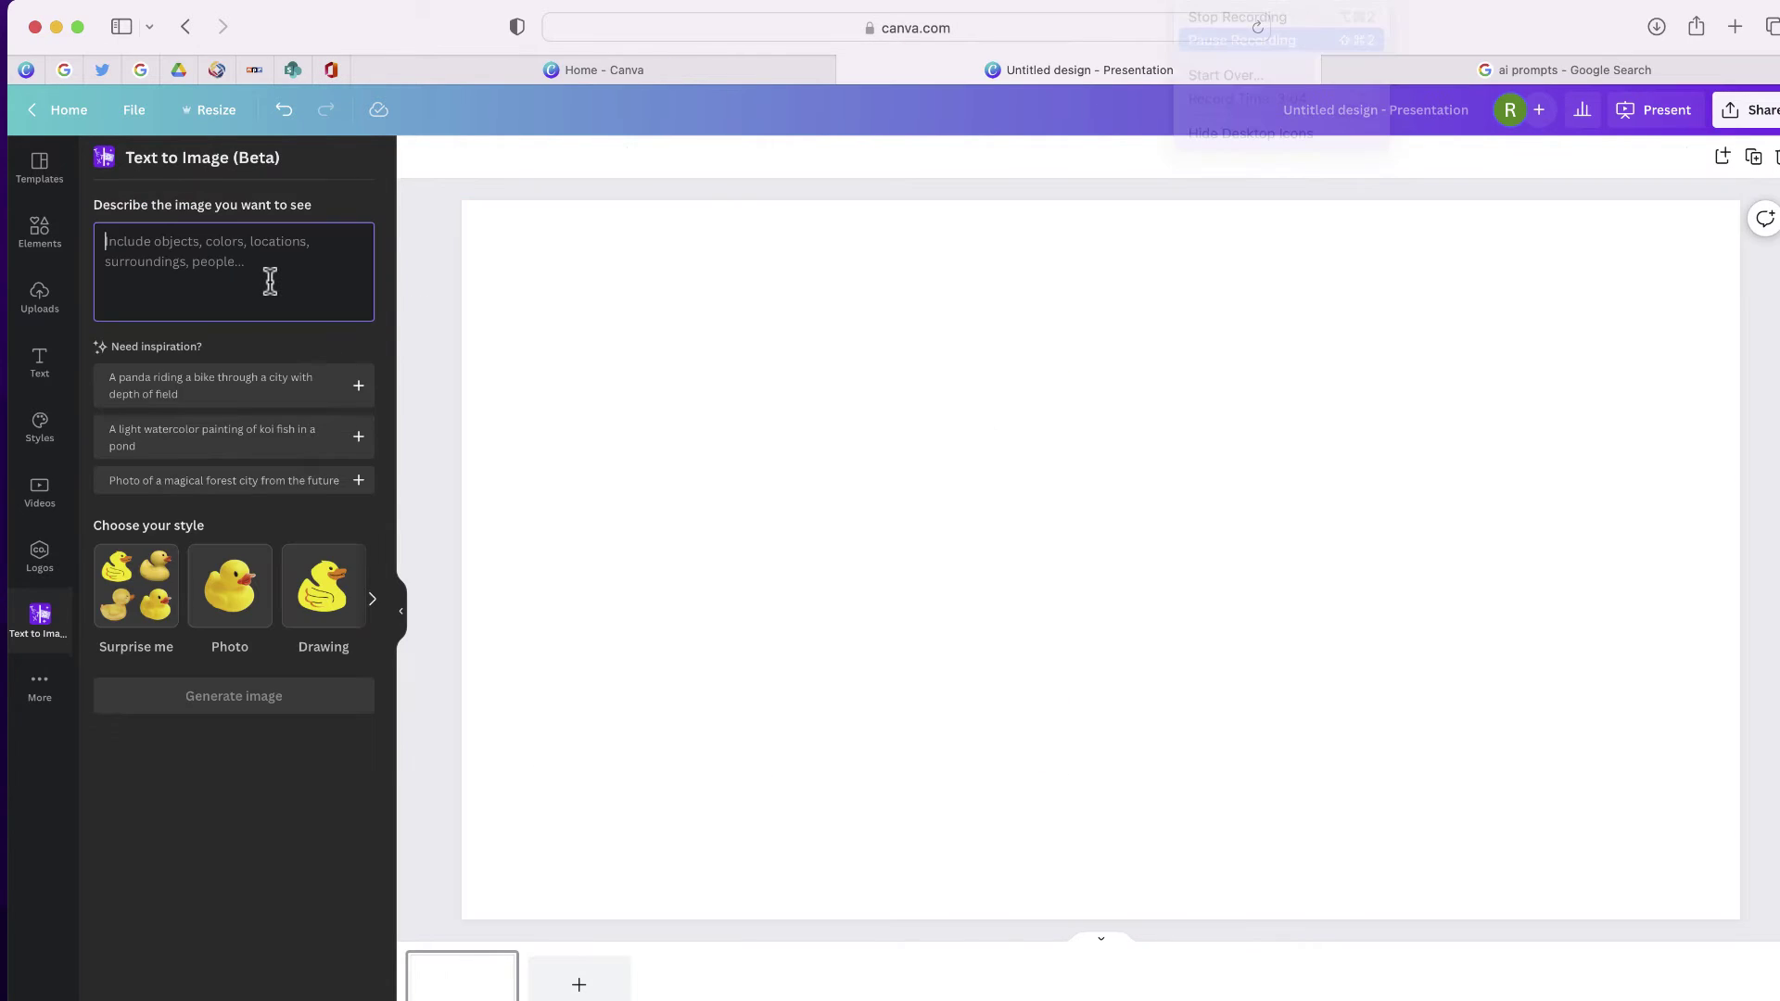
text(a red balloon flying in the air over a hot volcano)
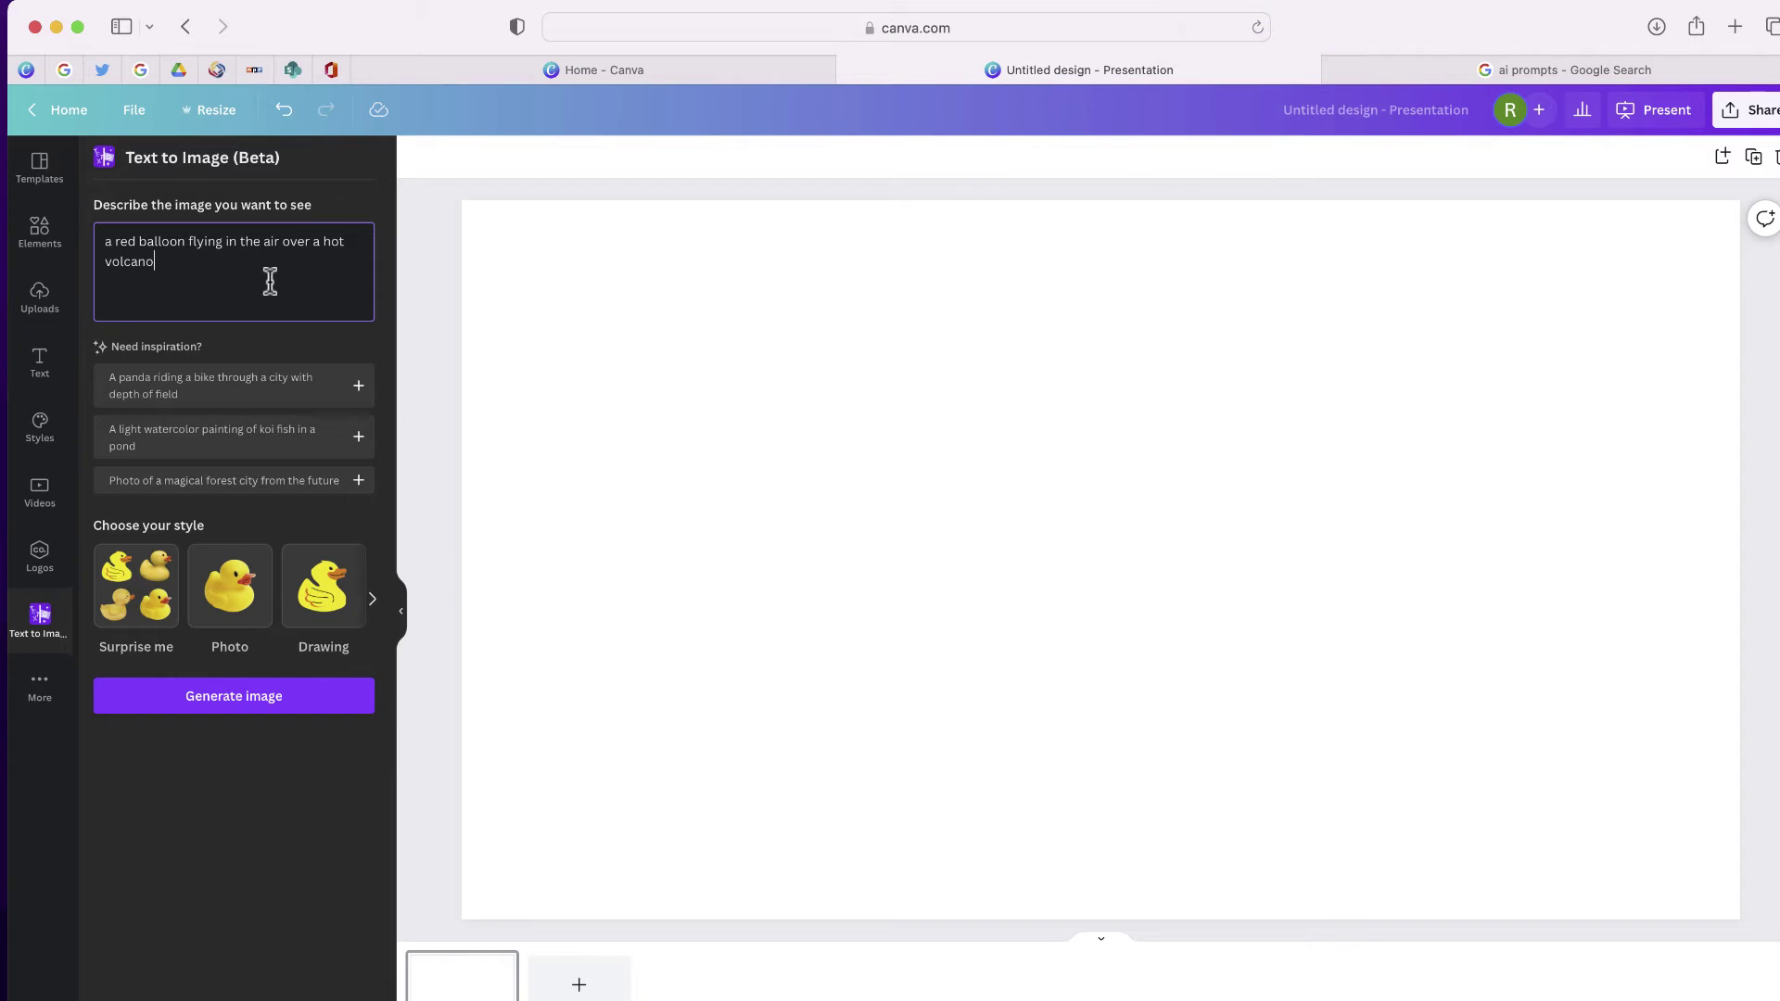
Step: Generate Drawing-style images of a red balloon over a hot volcano
click(324, 619)
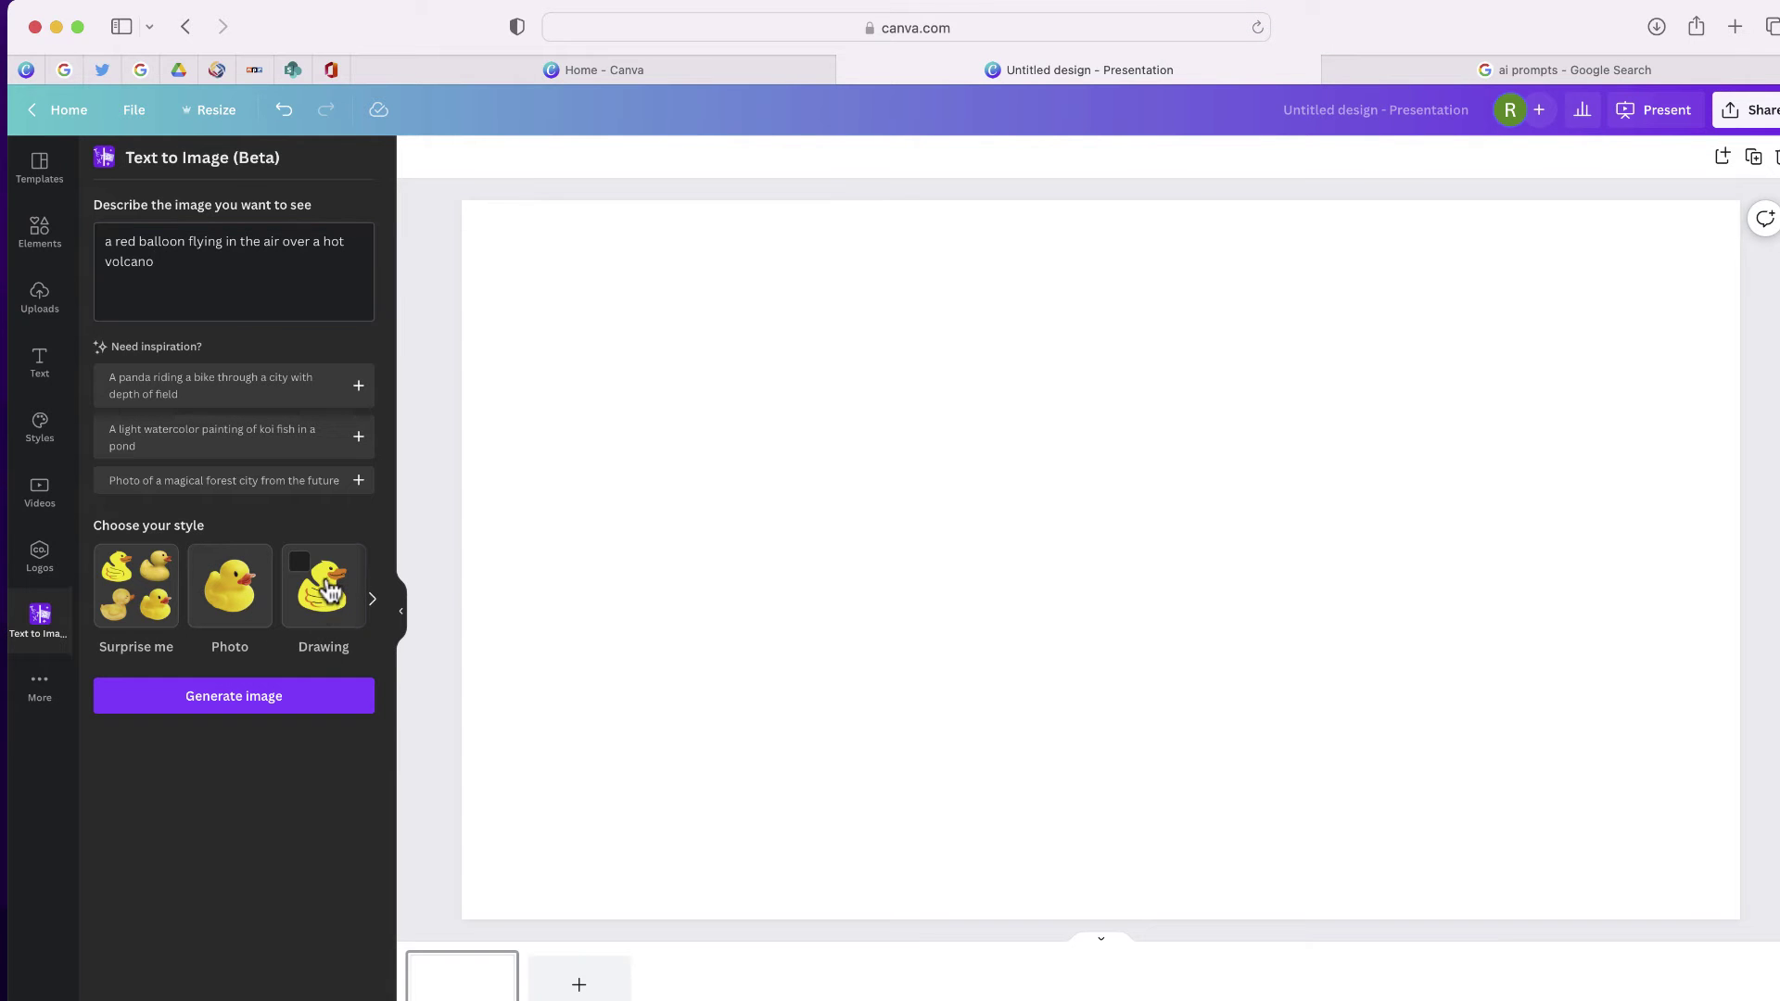
click(280, 704)
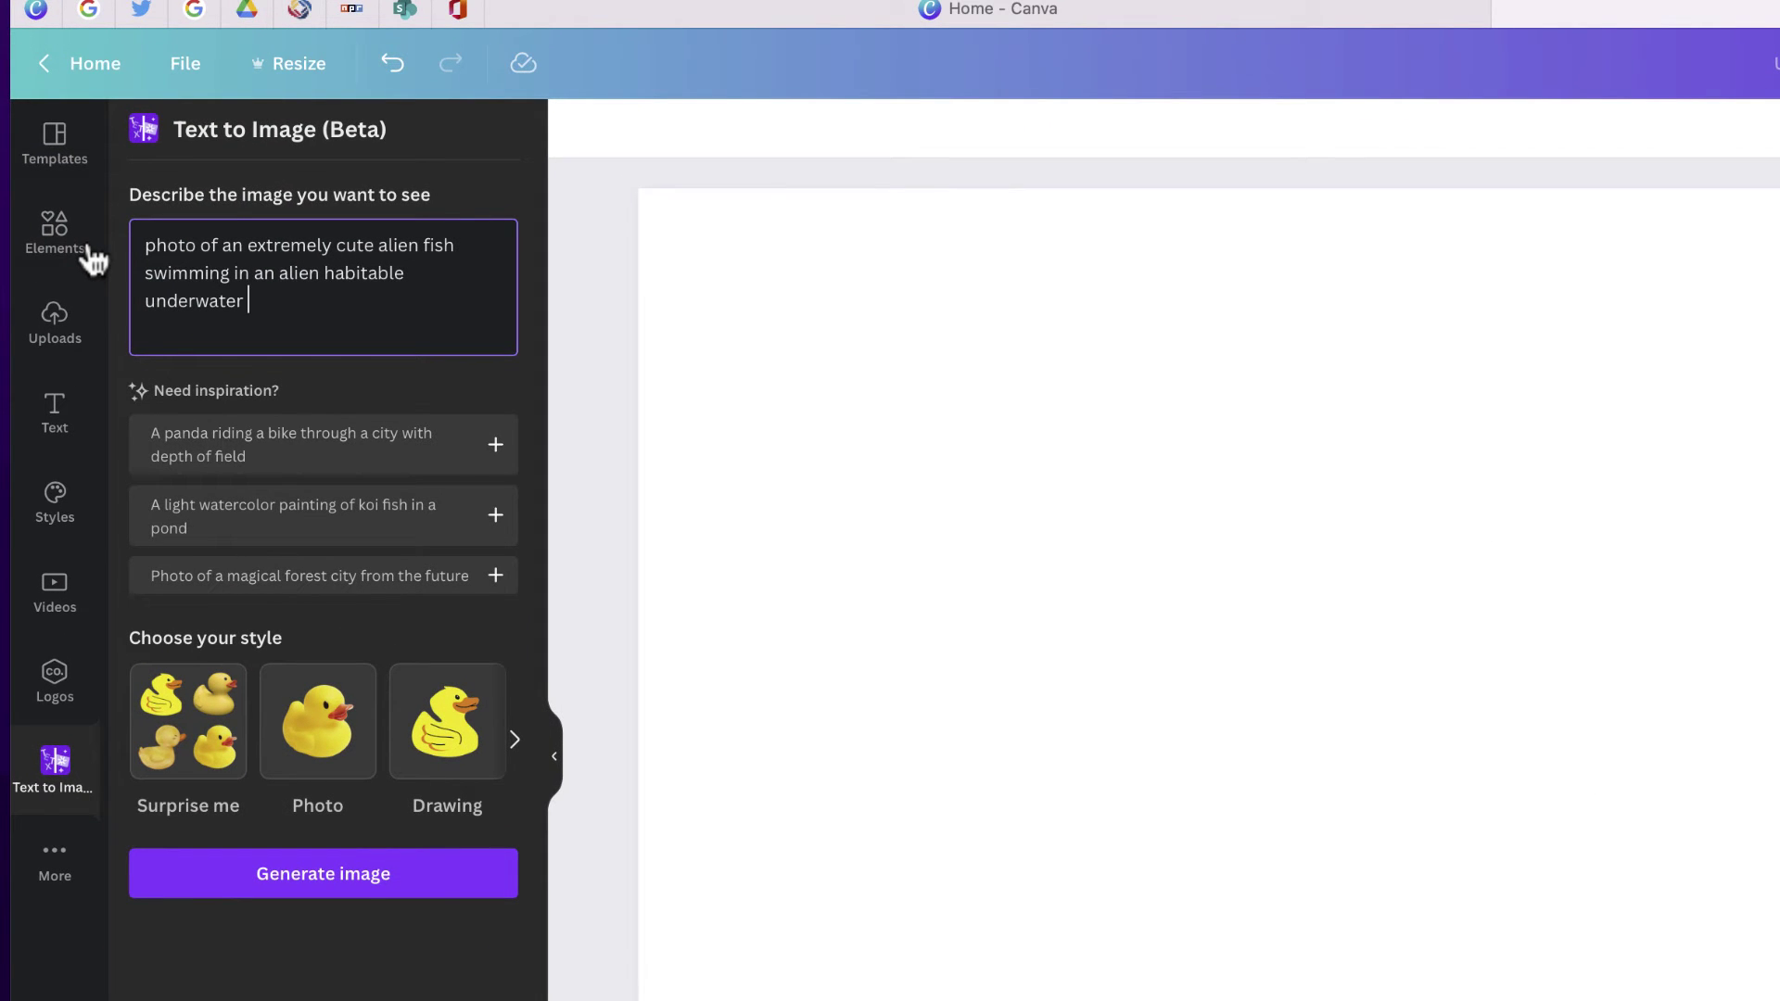
Step: Generate Surprise me alien fish images and place the blue and orange fish side by side
click(223, 723)
click(295, 877)
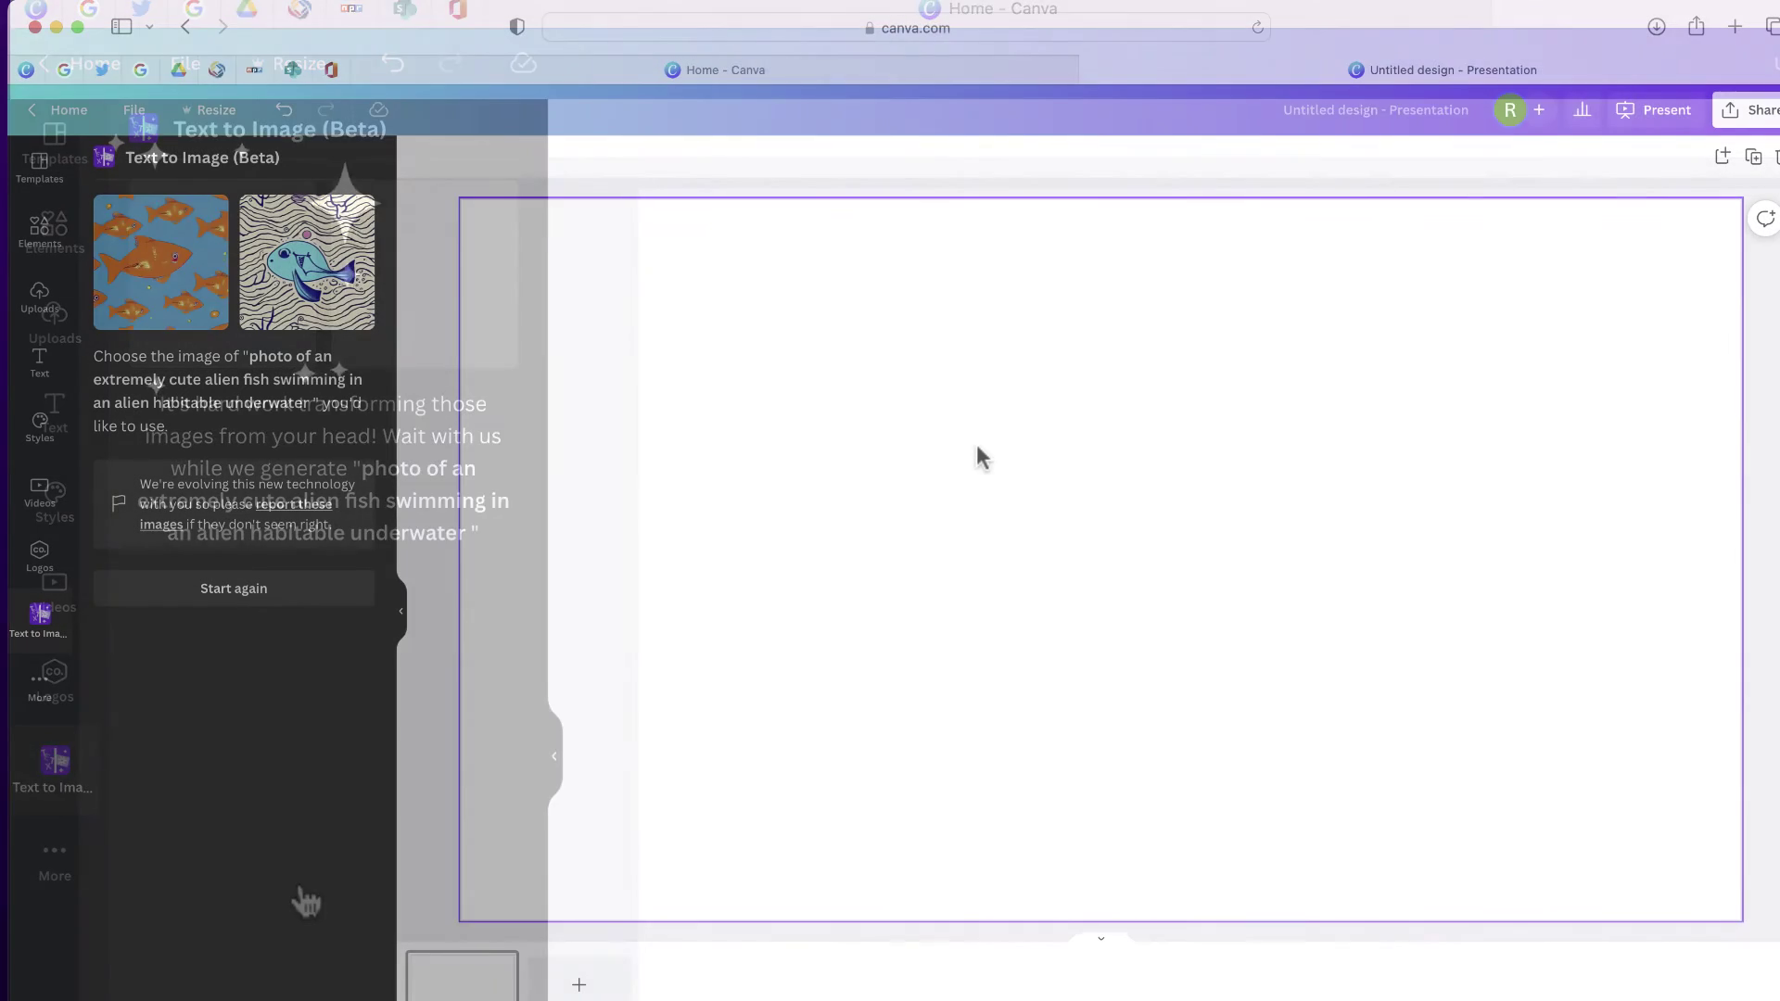
click(331, 286)
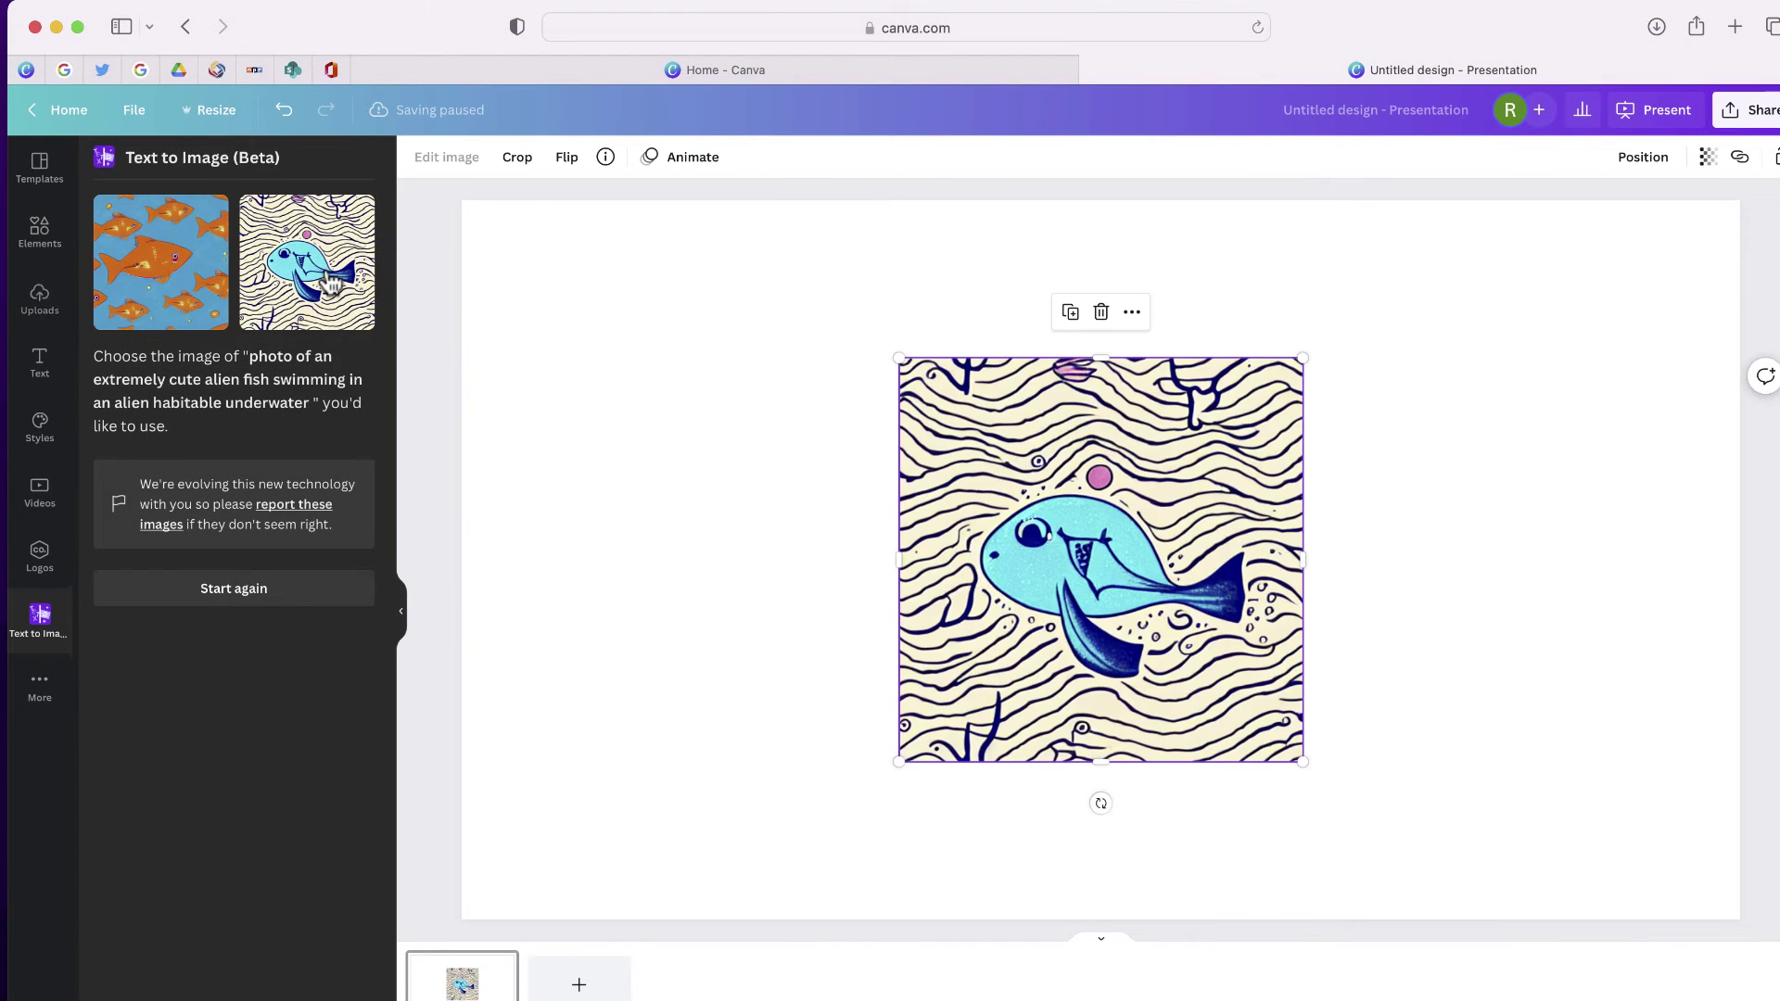
mouse_move(127, 277)
mouse_down()
mouse_move(1036, 542)
mouse_move(635, 544)
mouse_up()
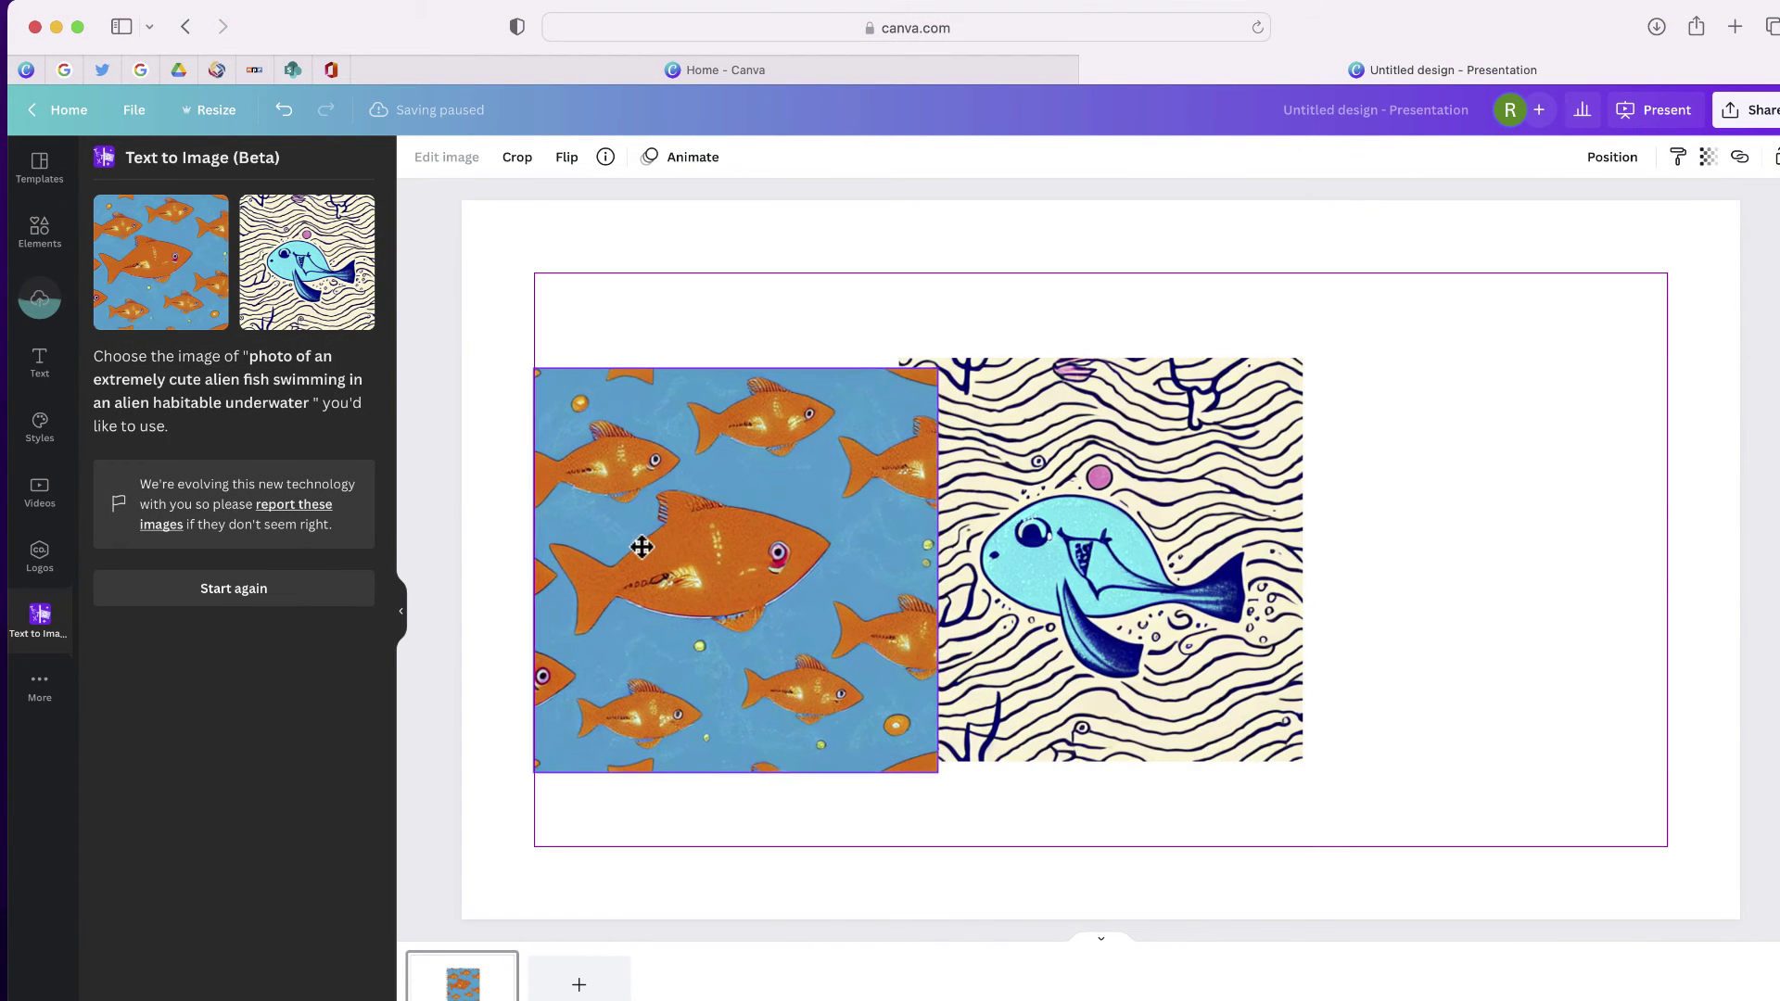
drag(1085, 556, 1280, 557)
drag(739, 559, 738, 522)
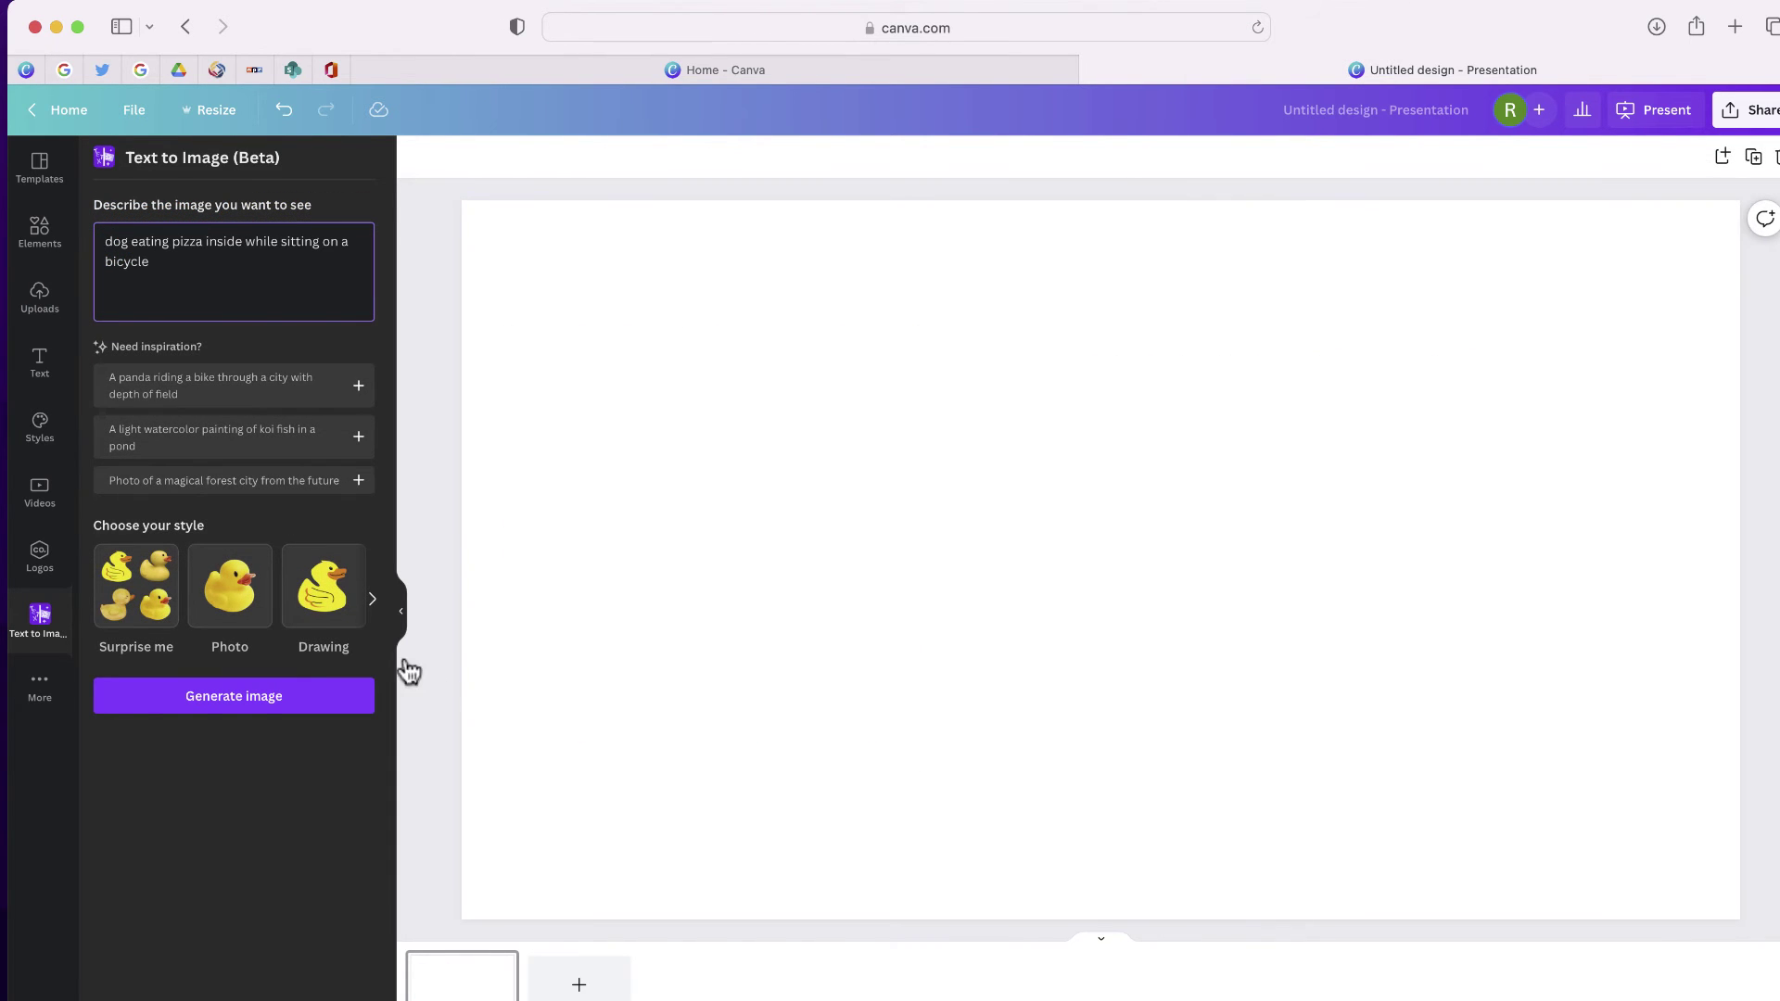
Step: Select the 3D style for the dog-eating-pizza-on-a-bicycle prompt
click(373, 601)
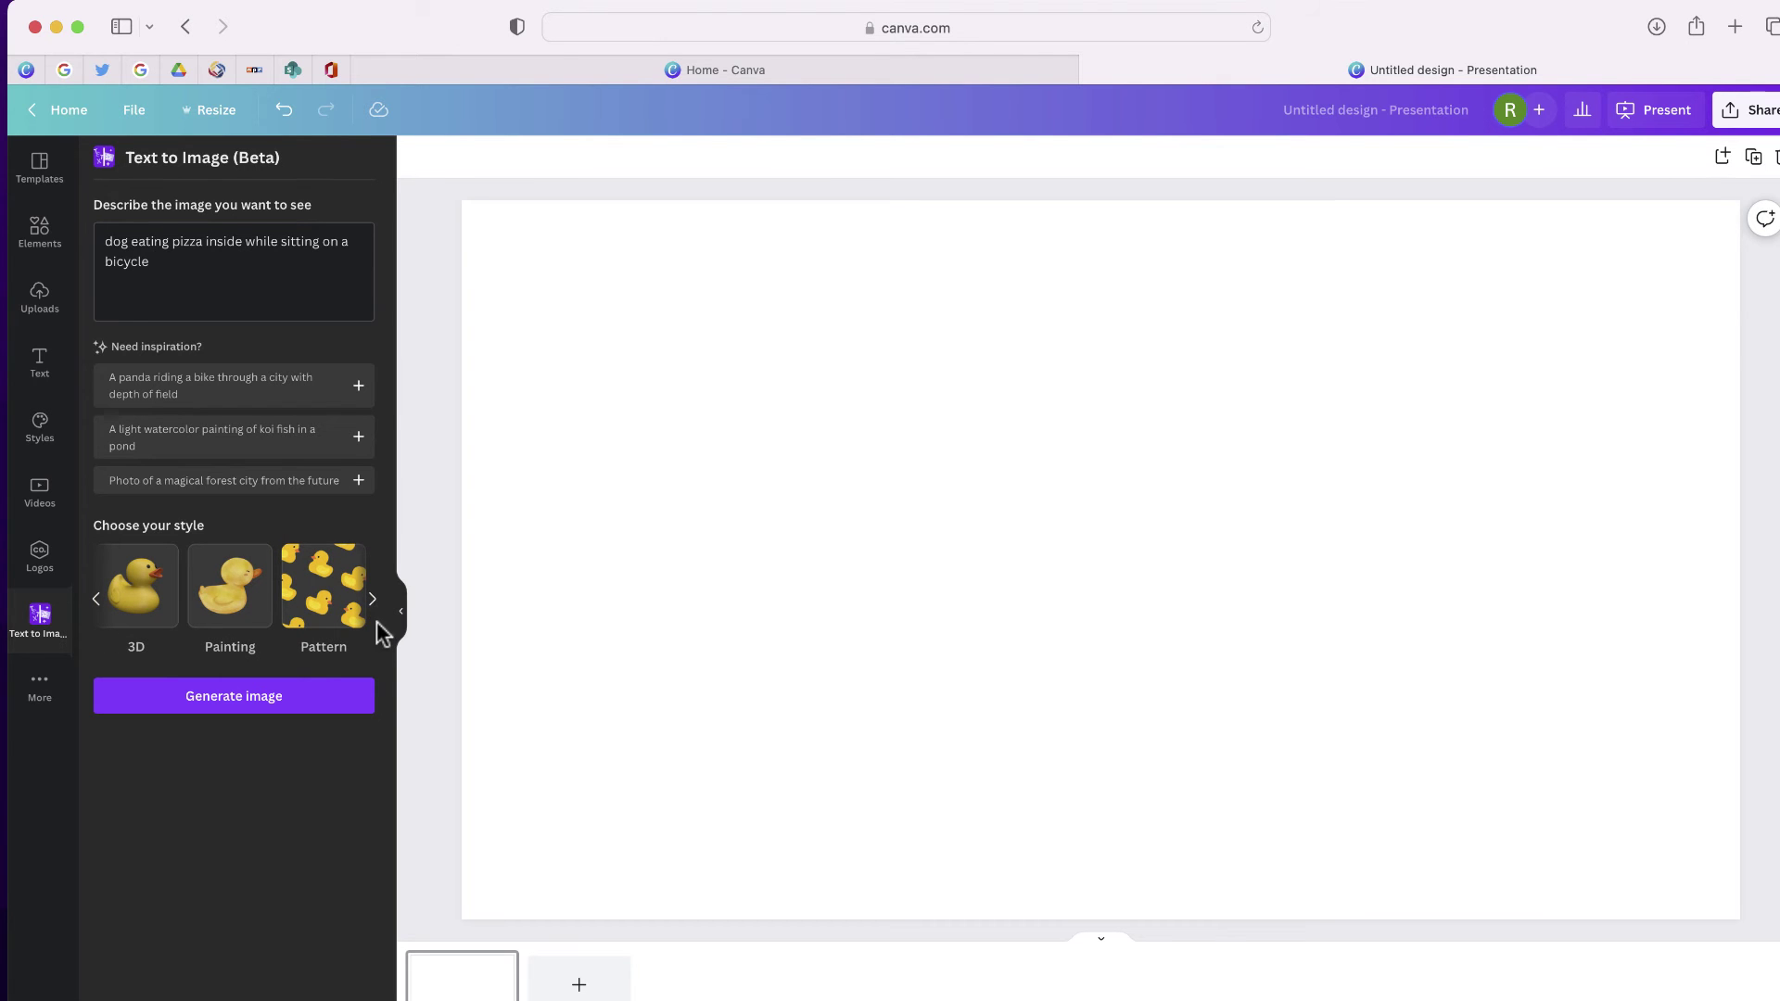
click(145, 585)
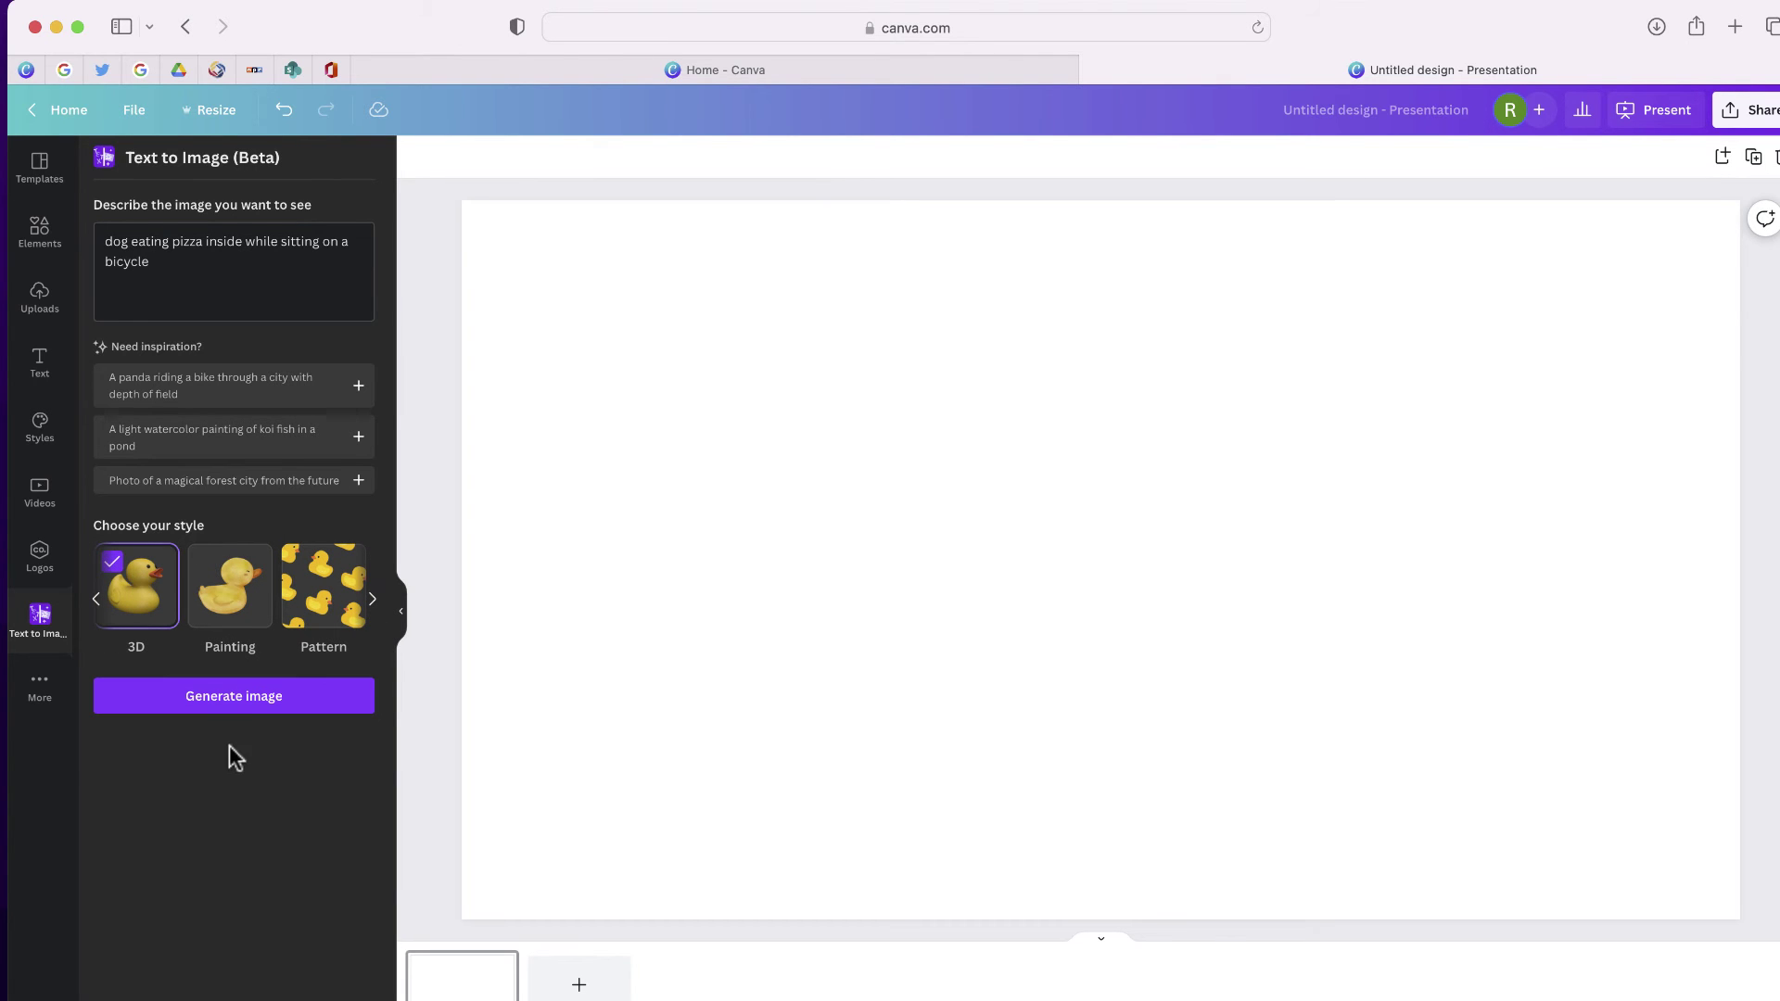